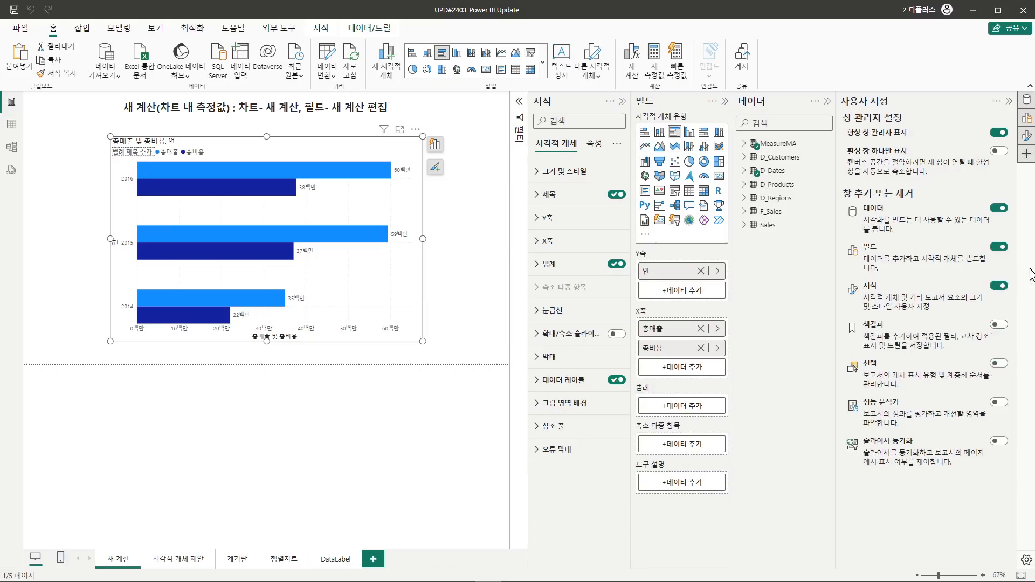
Step: Add the visual calculation [총수익] = [총매출] - [총비용] to the bar chart and return to the report
{"action": "left_click", "coordinate": [1009, 101]}
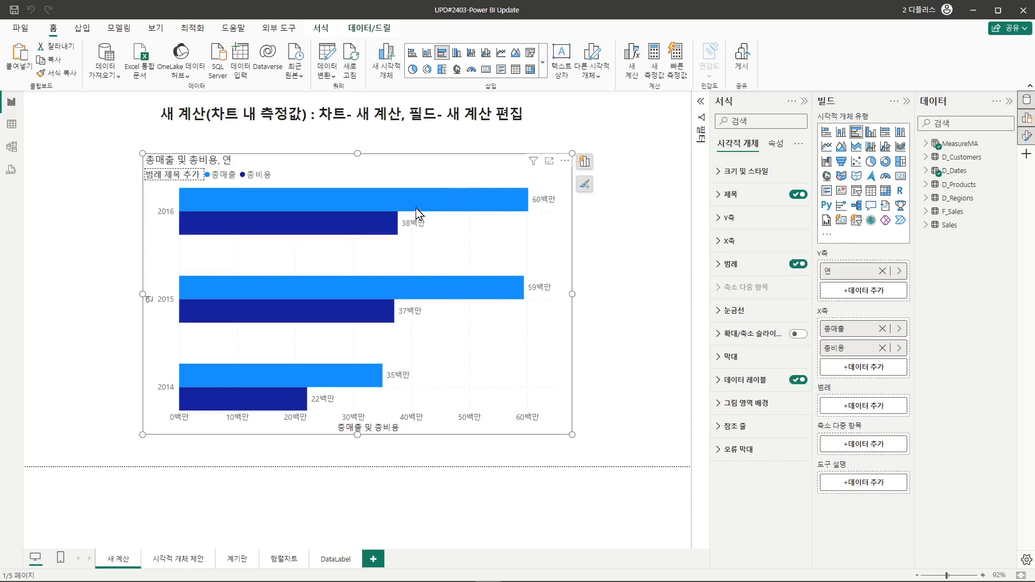
{"action": "mouse_move", "coordinate": [415, 200]}
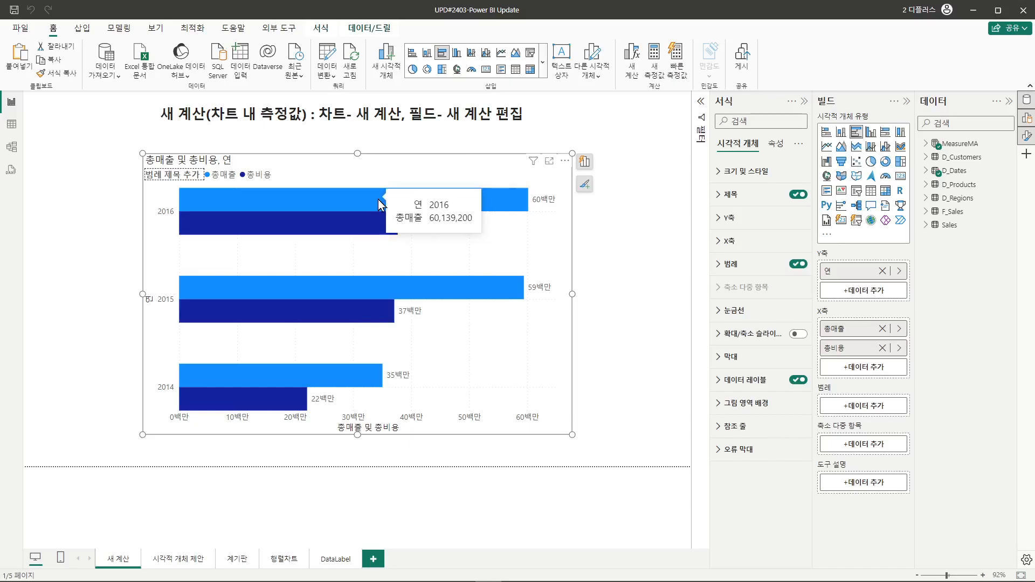
{"action": "right_click", "coordinate": [496, 197]}
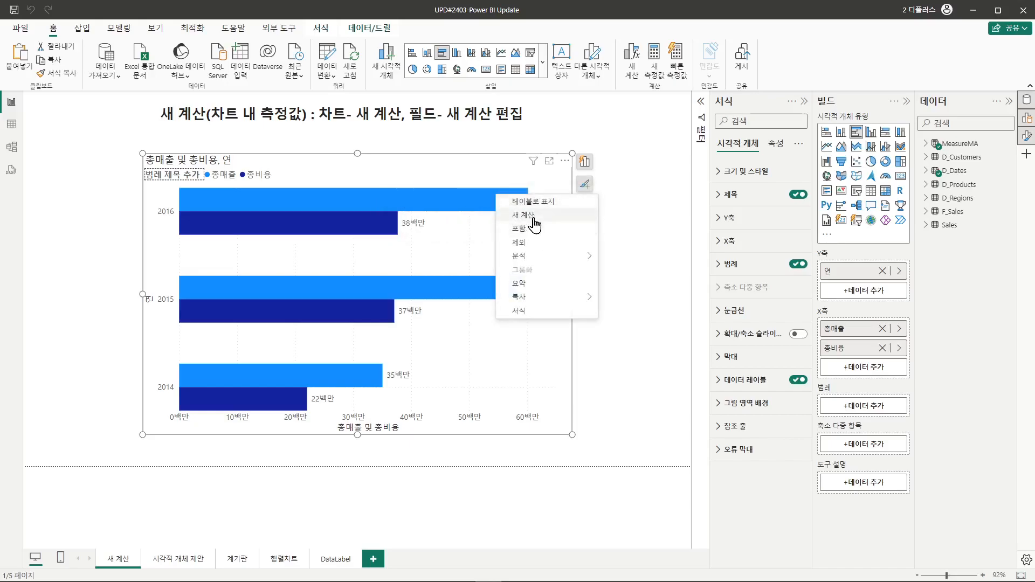
{"action": "left_click", "coordinate": [533, 218]}
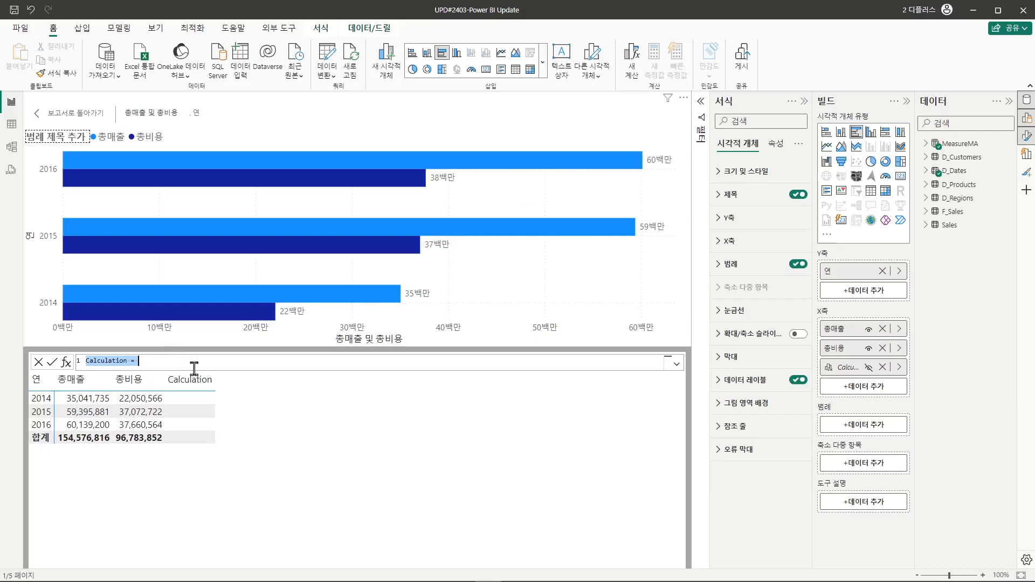
{"action": "type", "text": "[최"}
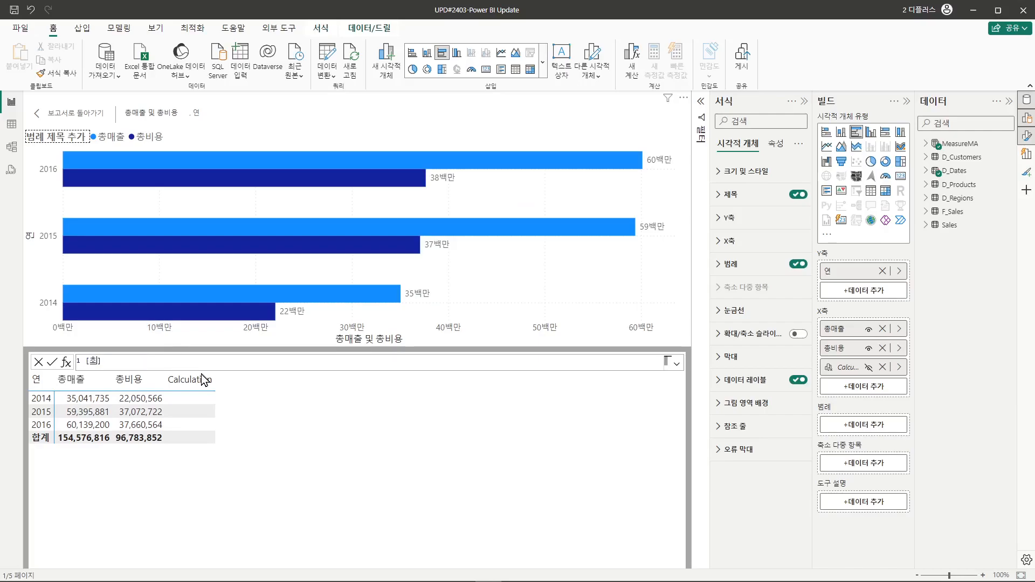
{"action": "type", "text": "수익] = ["}
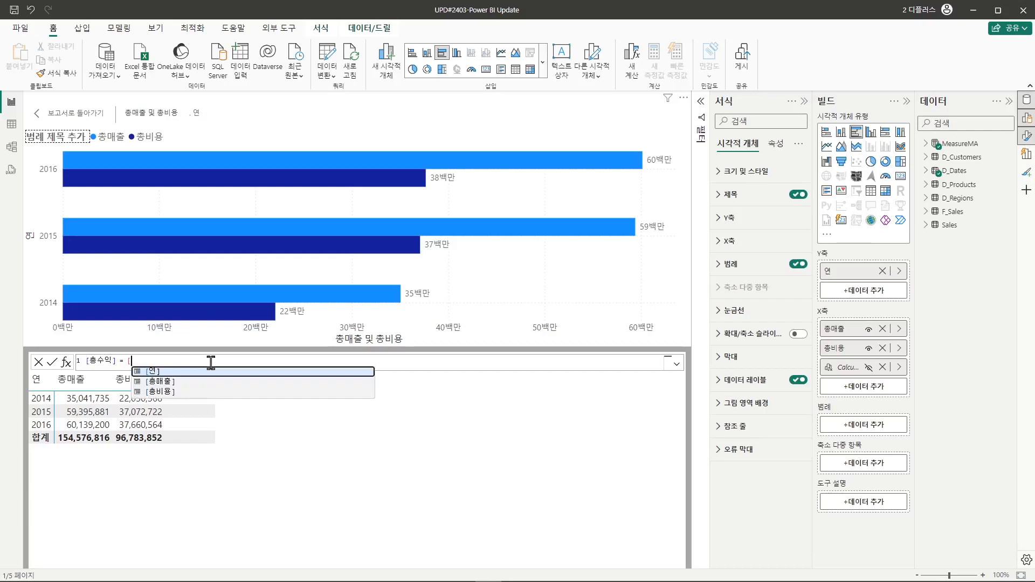
{"action": "left_click", "coordinate": [203, 381]}
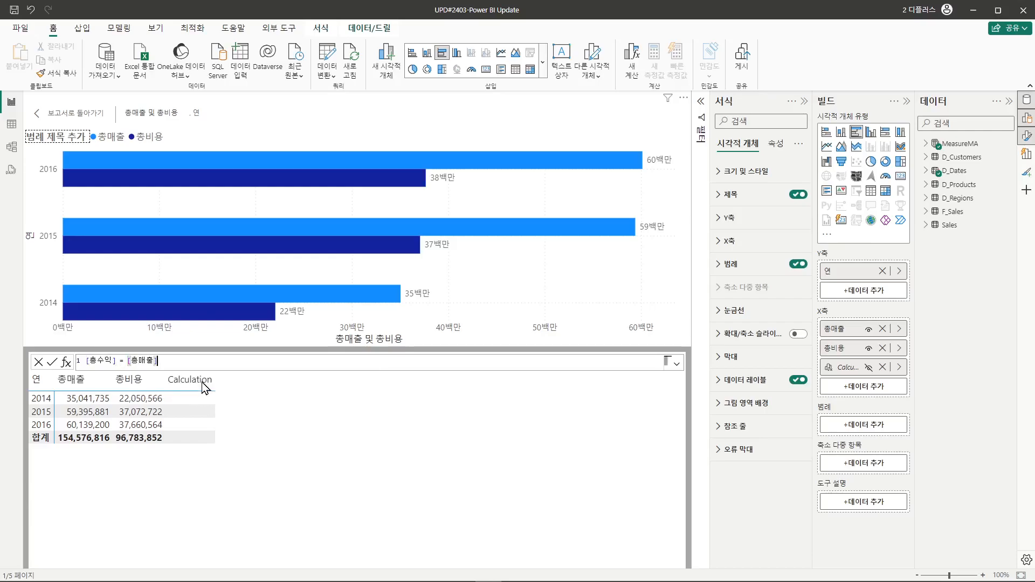
{"action": "scroll", "coordinate": [210, 363], "scroll_direction": "up", "scroll_amount": 1}
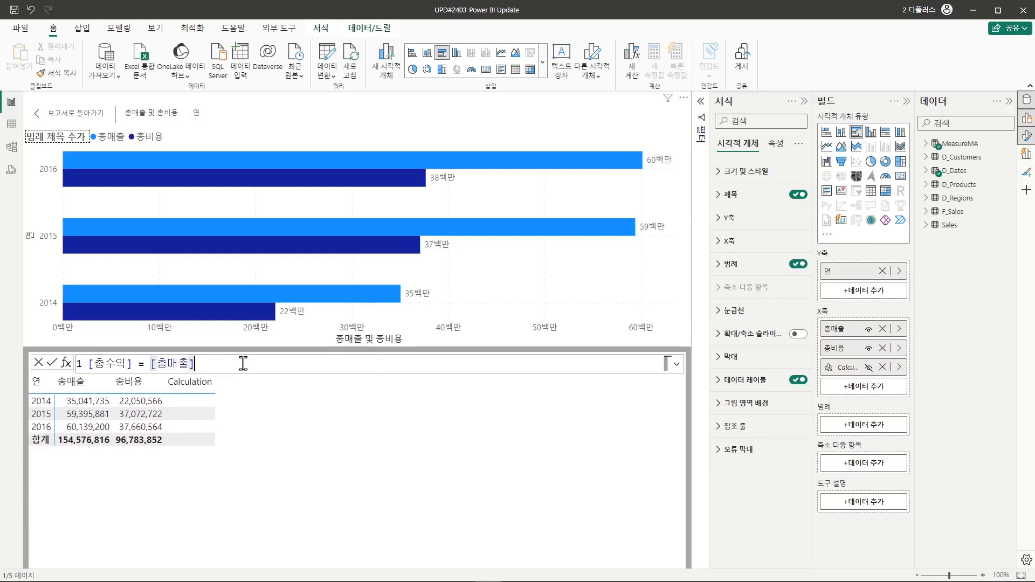
{"action": "type", "text": "- ["}
{"action": "left_click", "coordinate": [270, 418]}
{"action": "key", "text": "Return"}
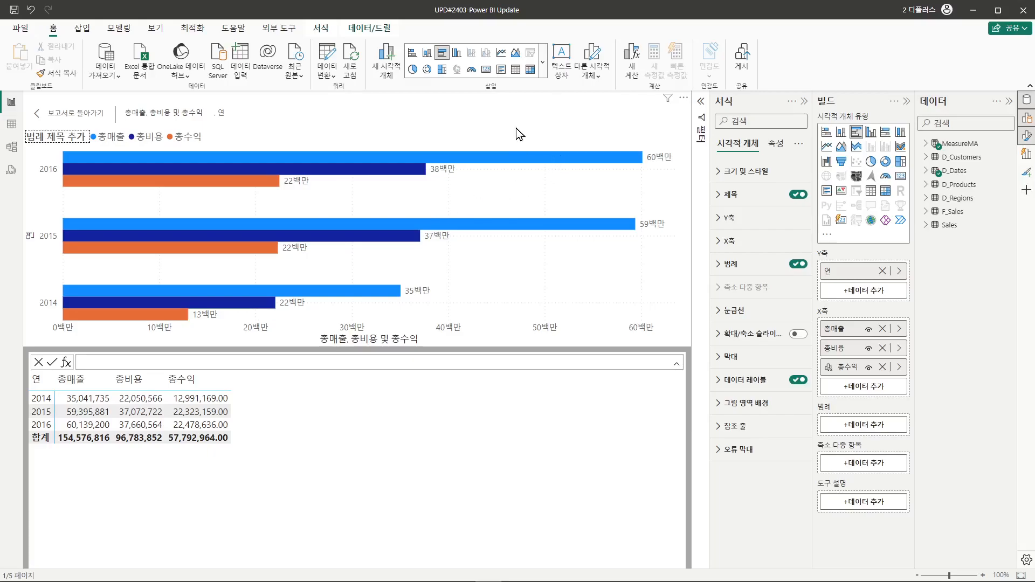
{"action": "left_click", "coordinate": [78, 114]}
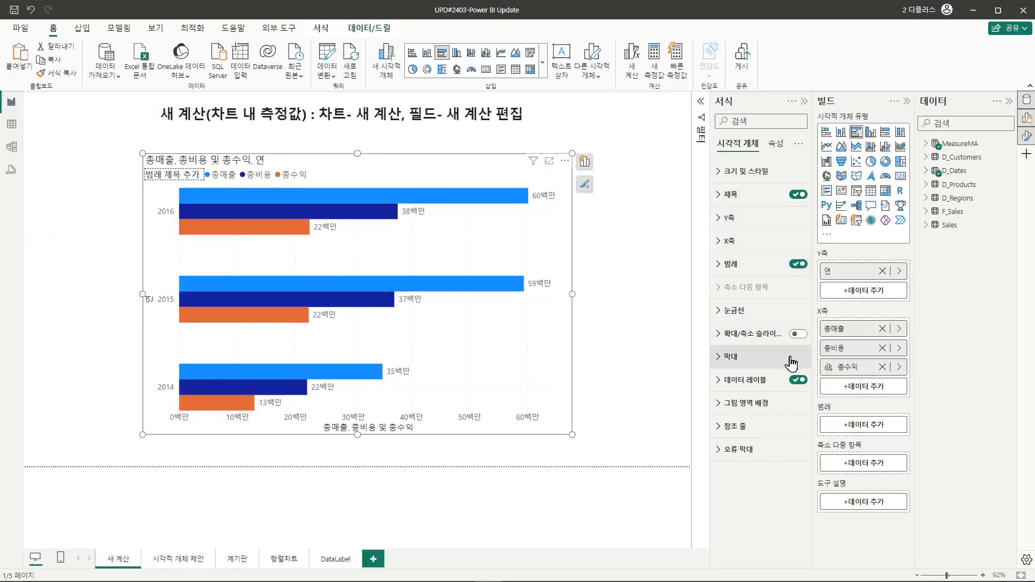
Step: Review the formula of the chart's 총수익 calculation in the calculation editor and return to the report
{"action": "right_click", "coordinate": [853, 372]}
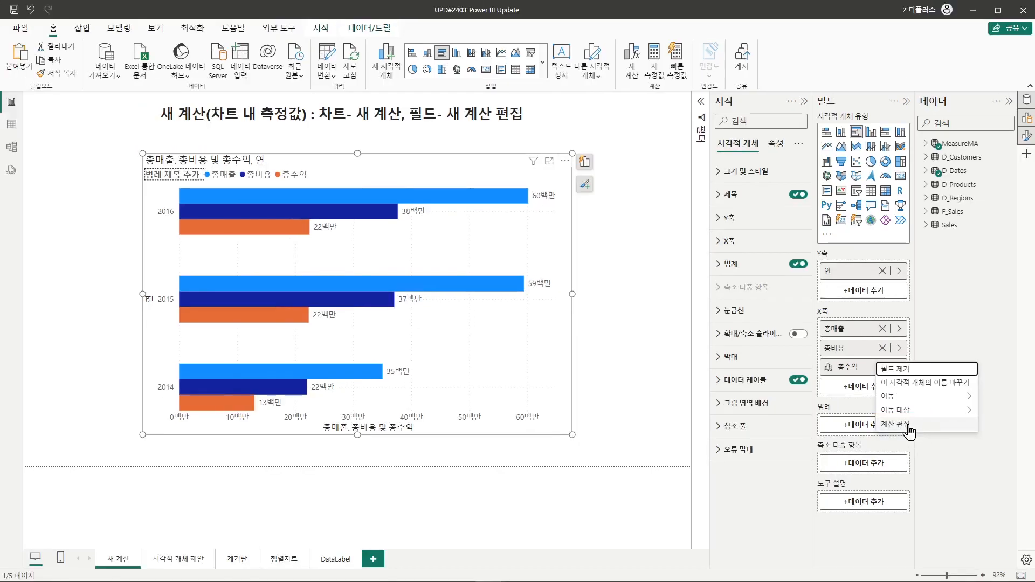
{"action": "left_click", "coordinate": [909, 430]}
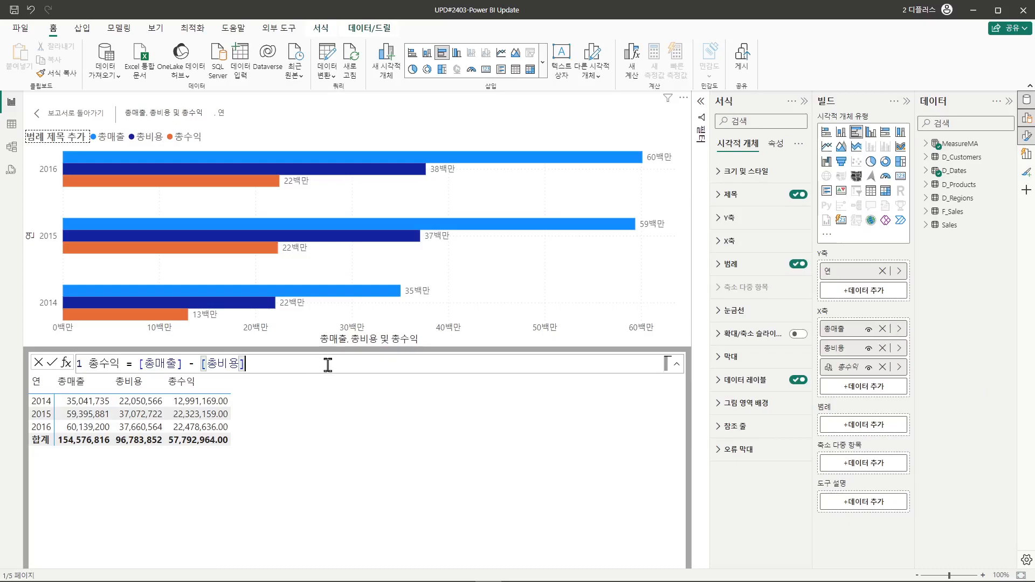
{"action": "left_click", "coordinate": [62, 114]}
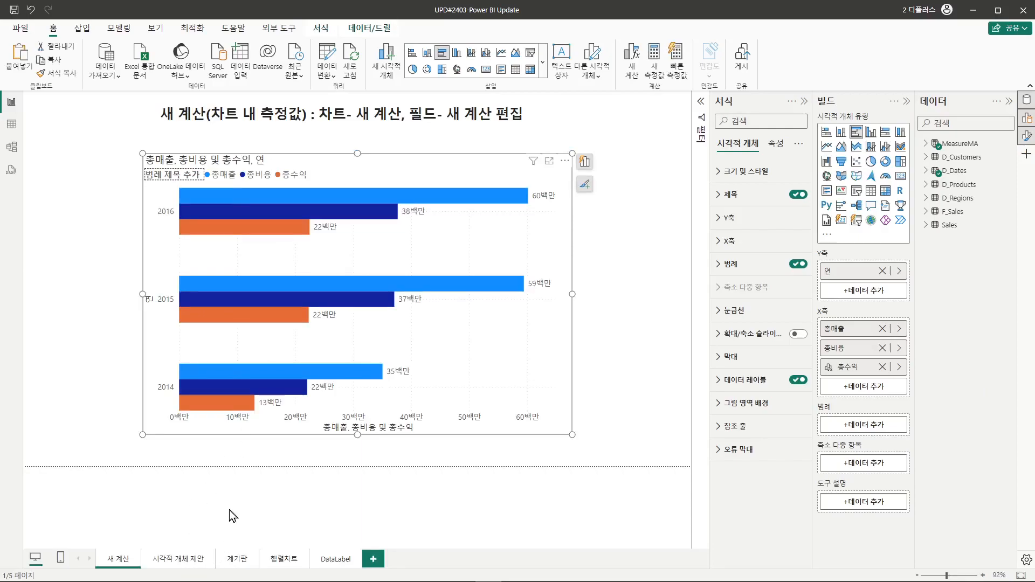
Step: On the 시각적 개체 제안 page, create a table from Date and 총매출 and move it closer to the title
{"action": "left_click", "coordinate": [178, 559]}
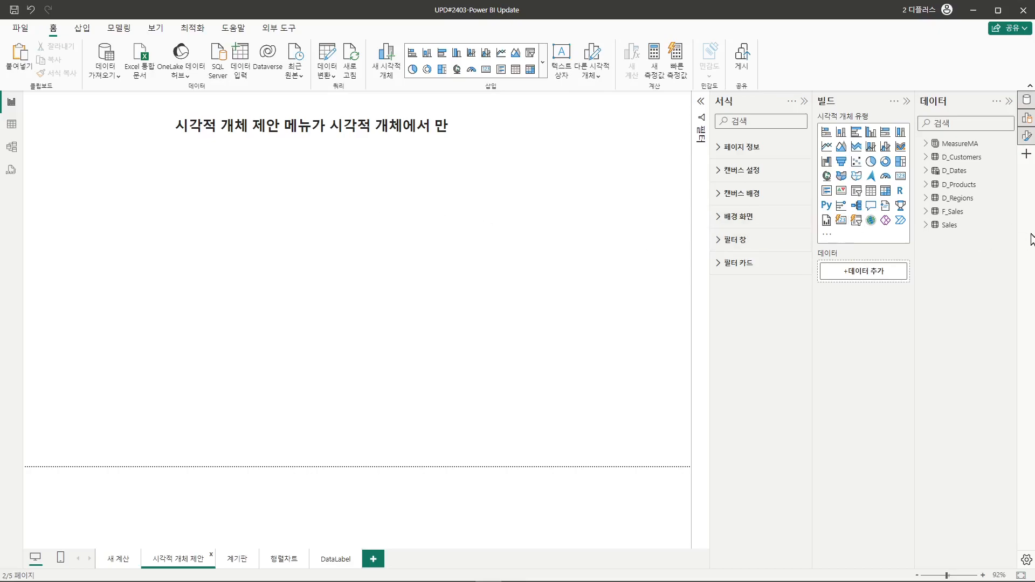
{"action": "left_click", "coordinate": [927, 171]}
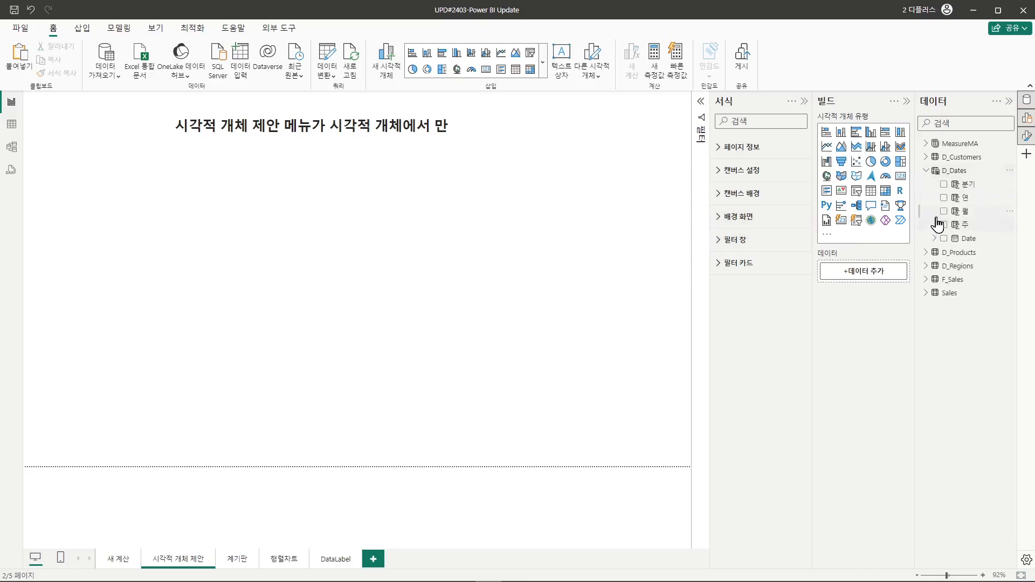
{"action": "left_click", "coordinate": [943, 238]}
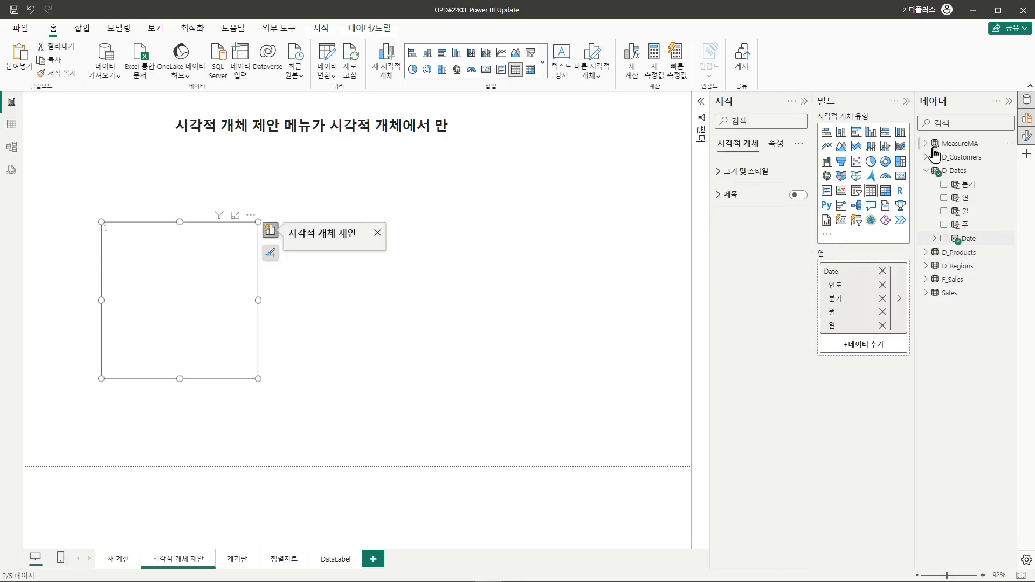
{"action": "left_click", "coordinate": [925, 145]}
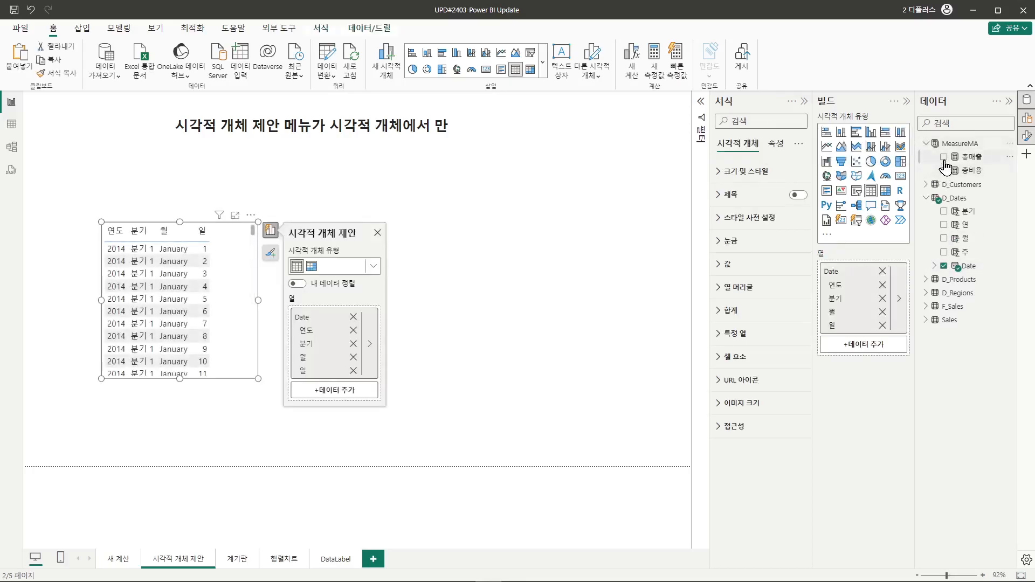
{"action": "left_click", "coordinate": [943, 158]}
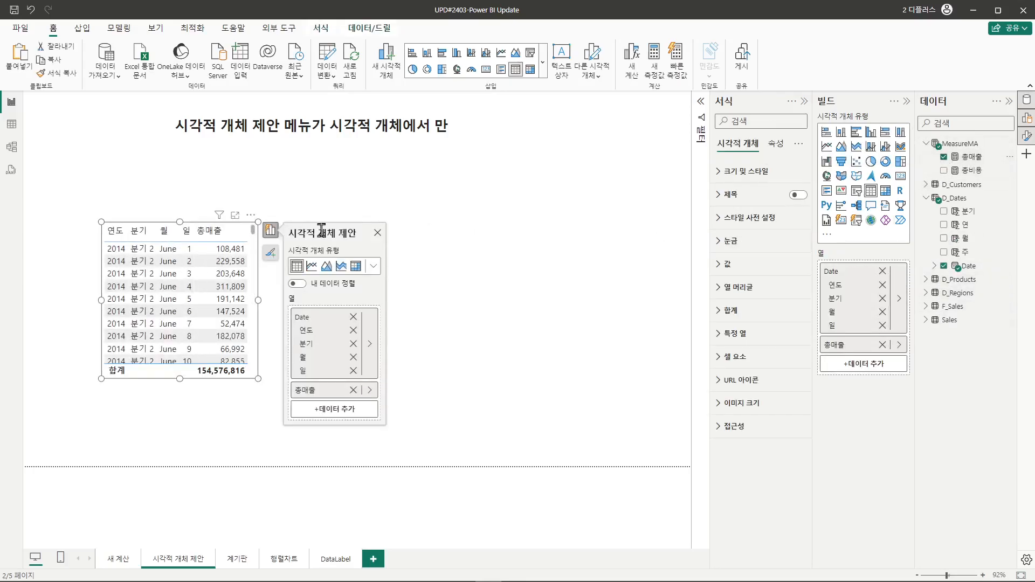
{"action": "left_click_drag", "start_coordinate": [253, 218], "coordinate": [305, 190]}
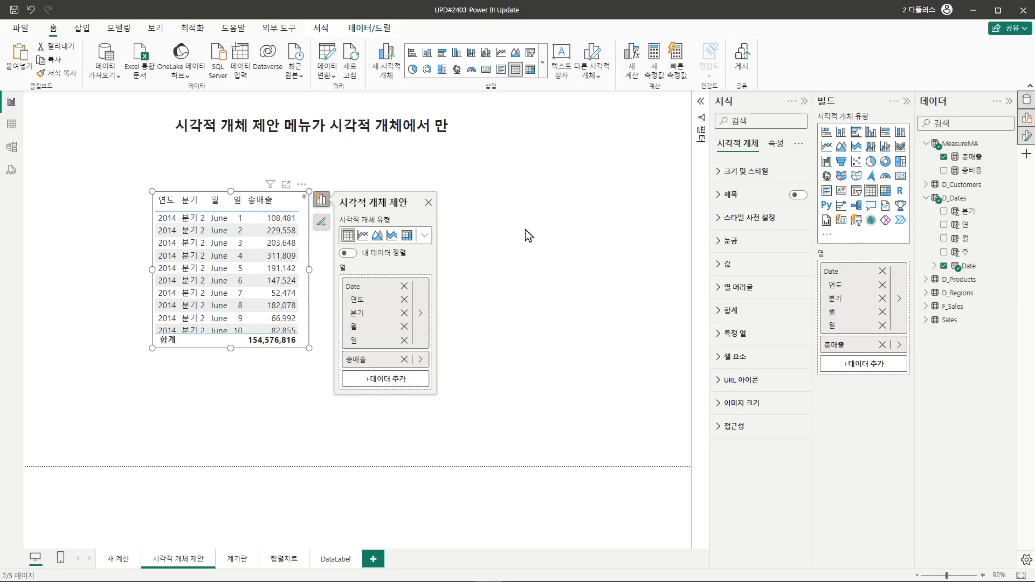
Step: On the 계기판 page, enter on-object editing of the gauge and set its target color to red
{"action": "left_click", "coordinate": [232, 559]}
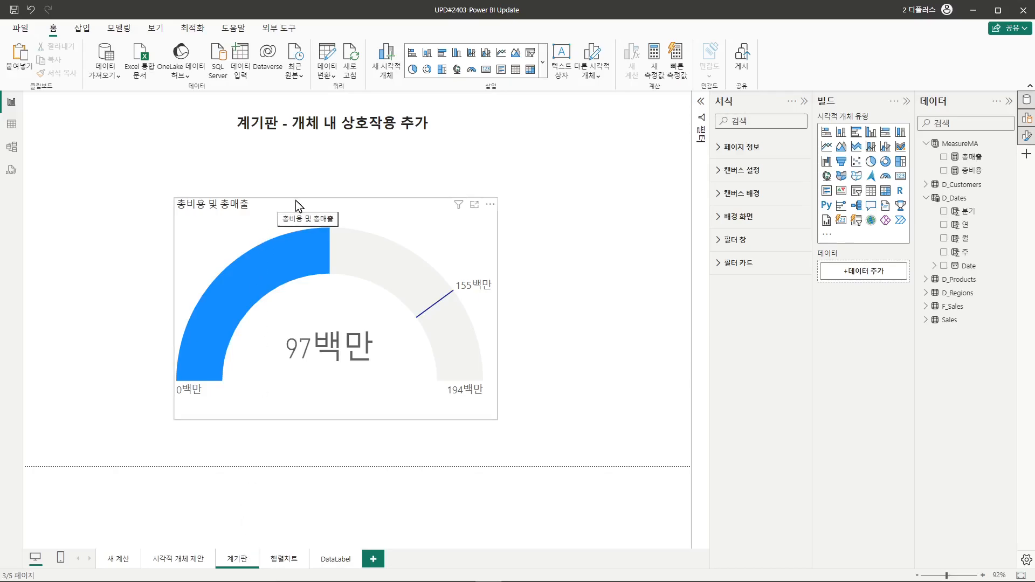
{"action": "left_click", "coordinate": [377, 216]}
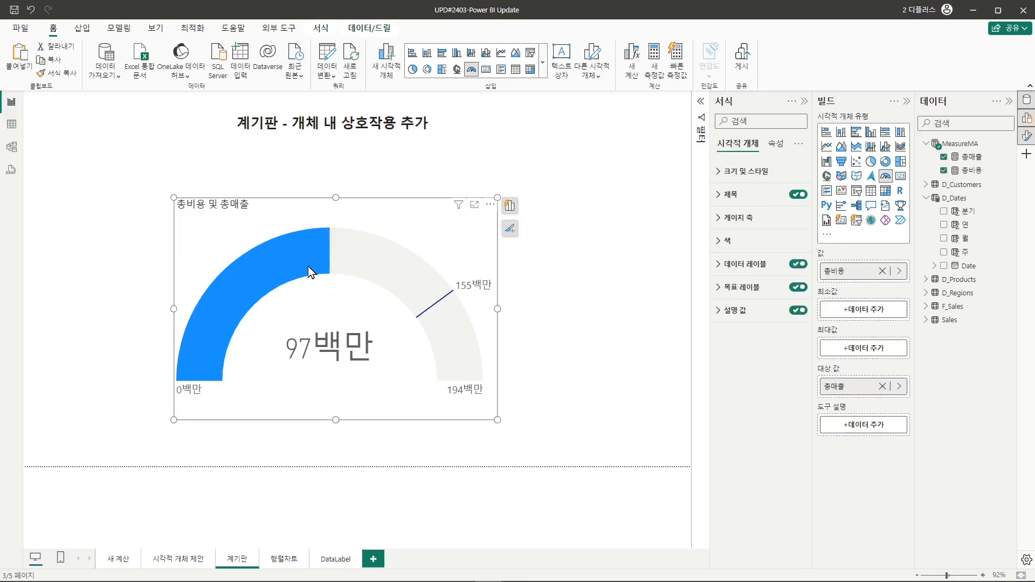
{"action": "mouse_move", "coordinate": [264, 265]}
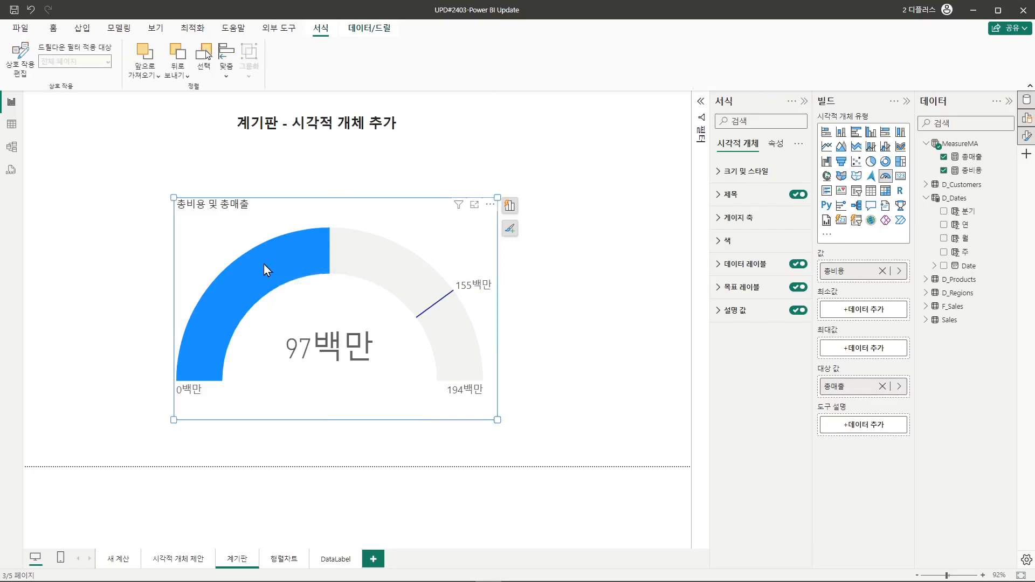
{"action": "left_click", "coordinate": [264, 264]}
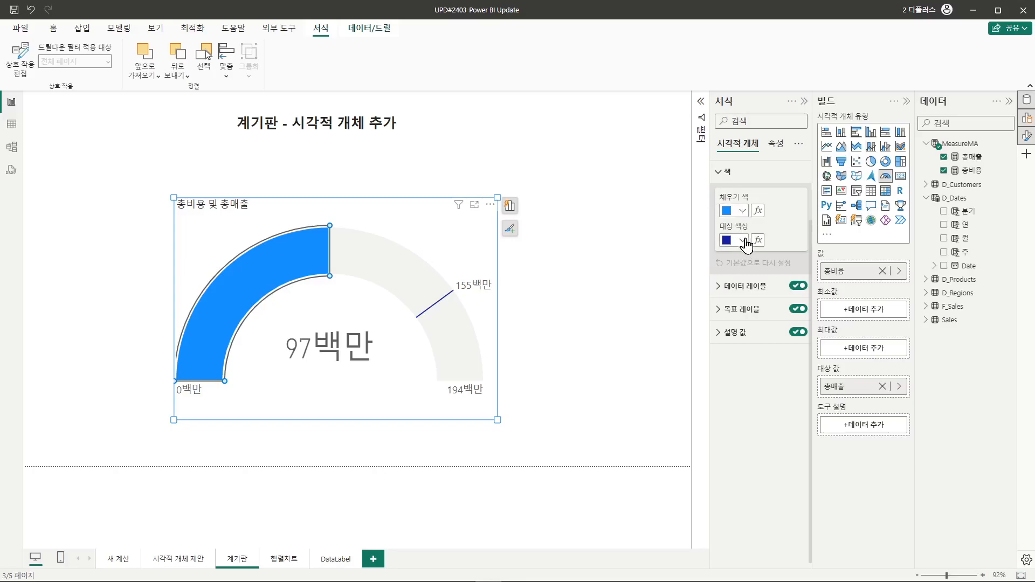
{"action": "left_click", "coordinate": [746, 243]}
{"action": "left_click", "coordinate": [869, 275]}
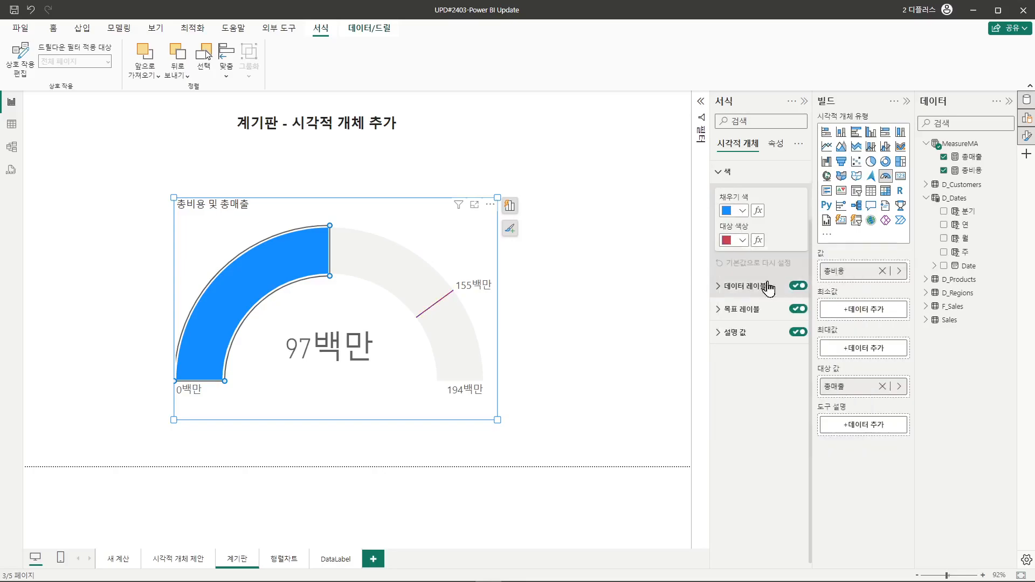
Step: Set the font color of the gauge's callout value to the theme's light blue
{"action": "left_click", "coordinate": [326, 364]}
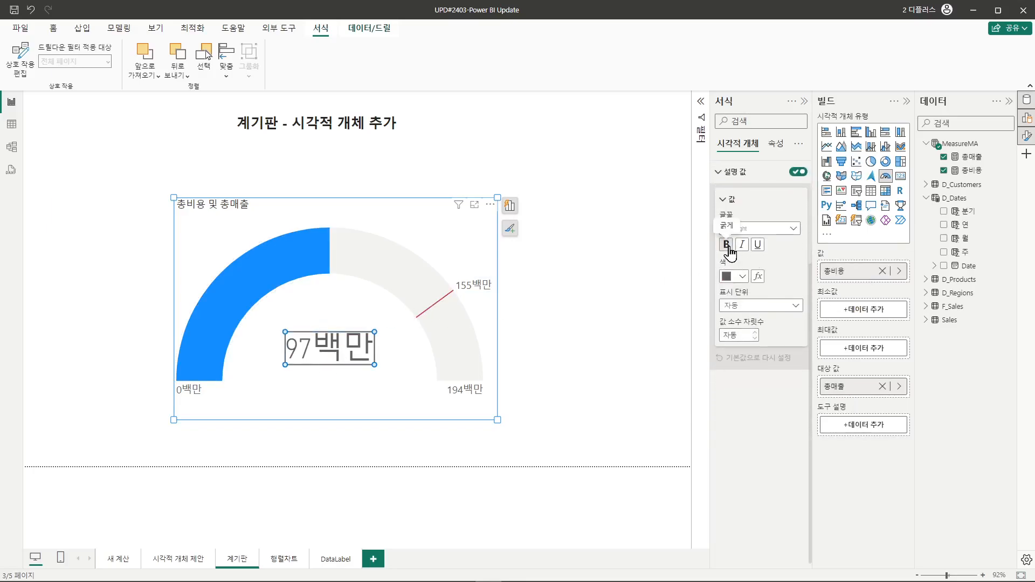
{"action": "left_click", "coordinate": [740, 277]}
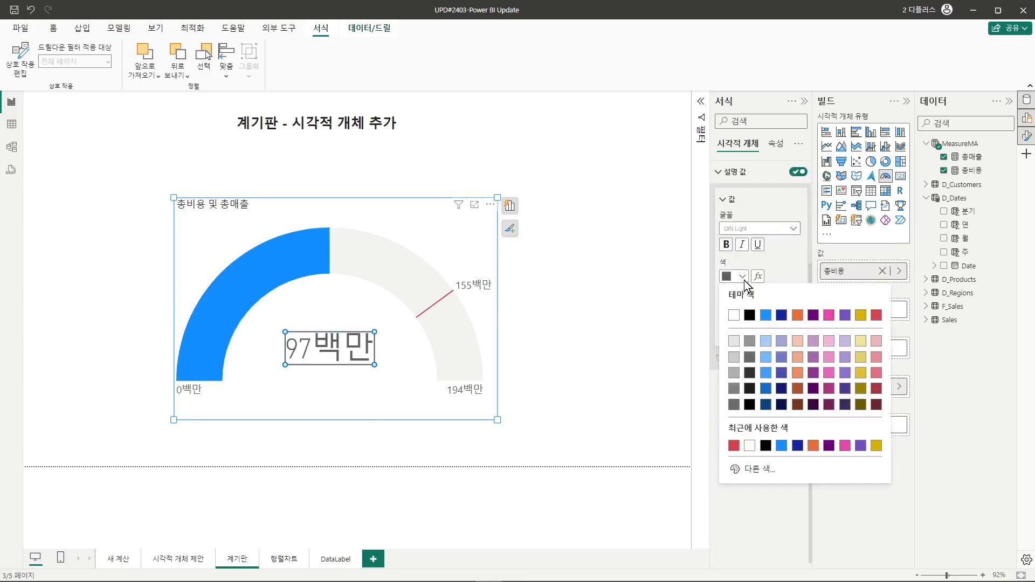
{"action": "left_click", "coordinate": [765, 318]}
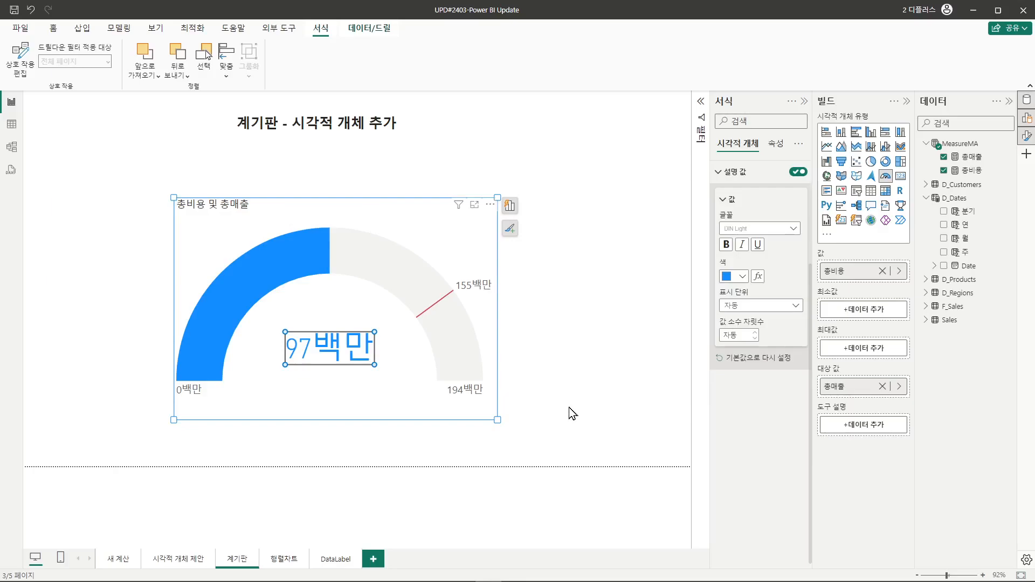
Step: Insert a matrix visual on the 행렬차트 page, then place it below the title and enlarge it
{"action": "left_click", "coordinate": [288, 565]}
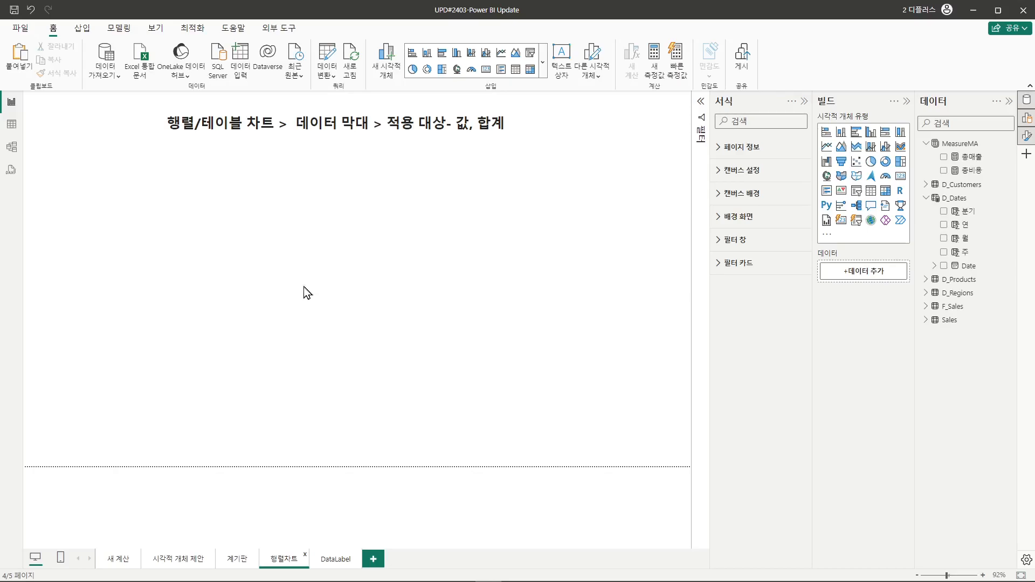
{"action": "left_click", "coordinate": [885, 195]}
{"action": "left_click_drag", "start_coordinate": [250, 220], "coordinate": [315, 165]}
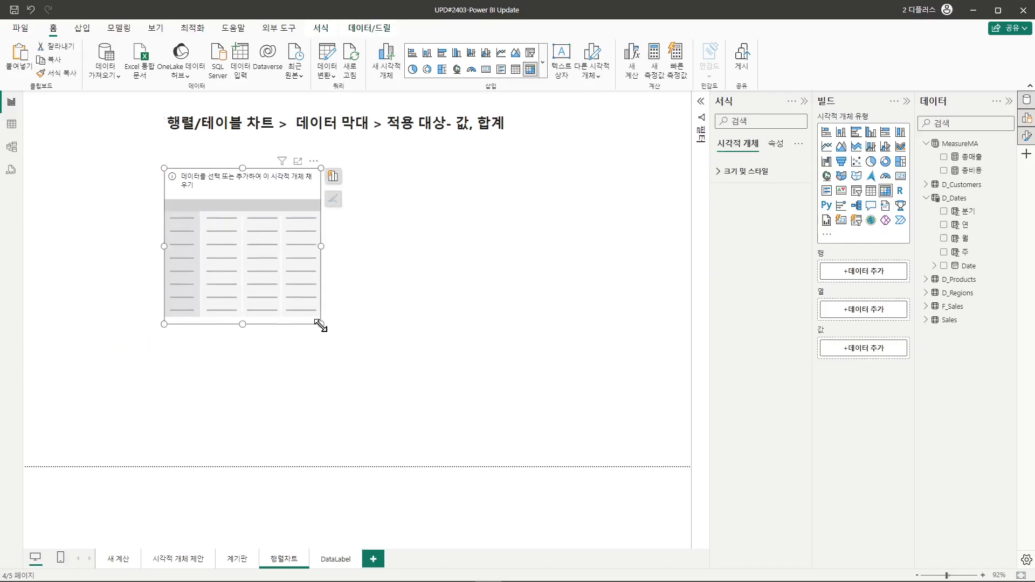
{"action": "left_click_drag", "start_coordinate": [321, 325], "coordinate": [554, 418]}
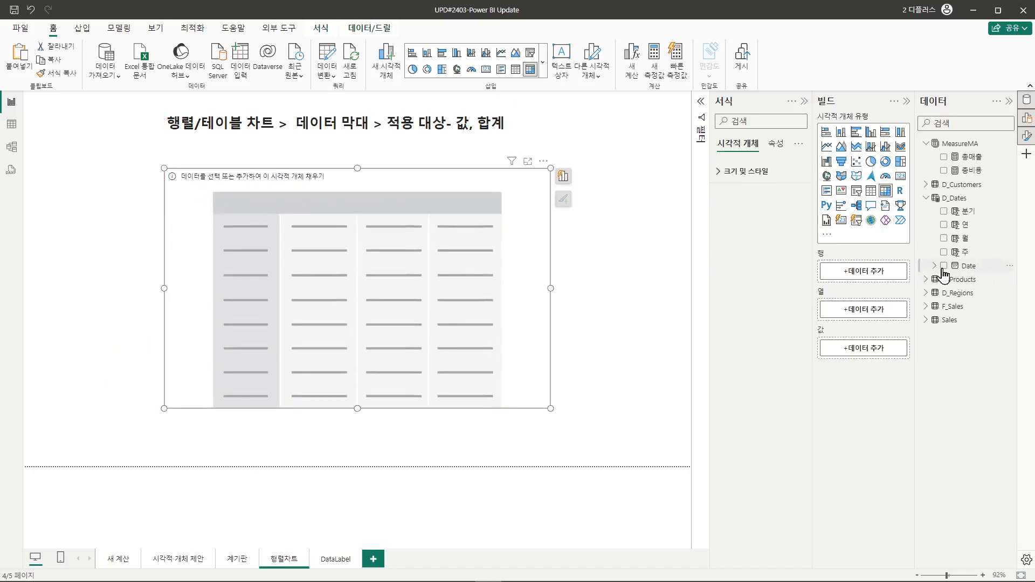
Step: Build the matrix from Date rows and 총매출 values expanded to quarters, and narrow it from its left edge
{"action": "left_click", "coordinate": [943, 266]}
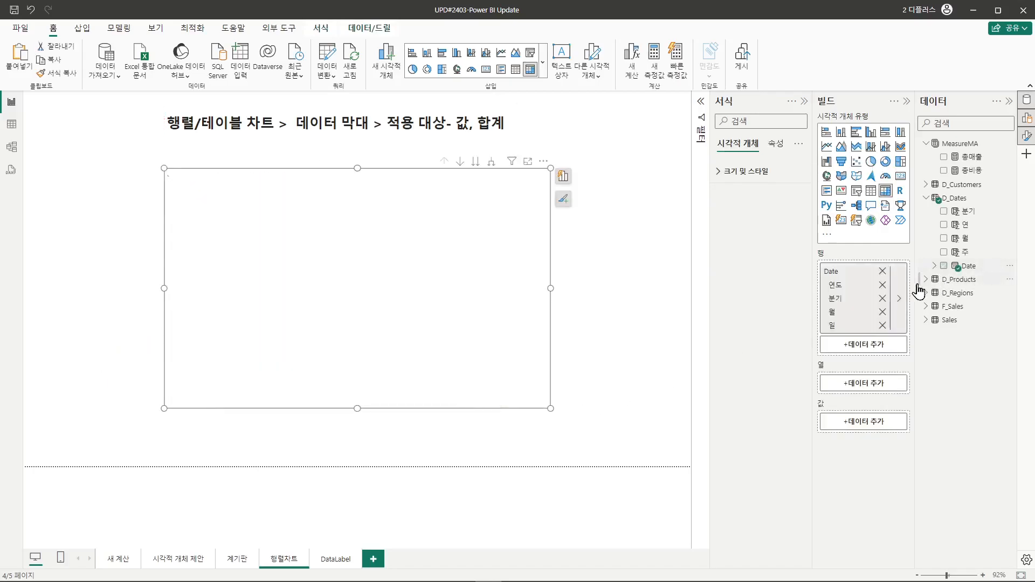
{"action": "left_click", "coordinate": [943, 157]}
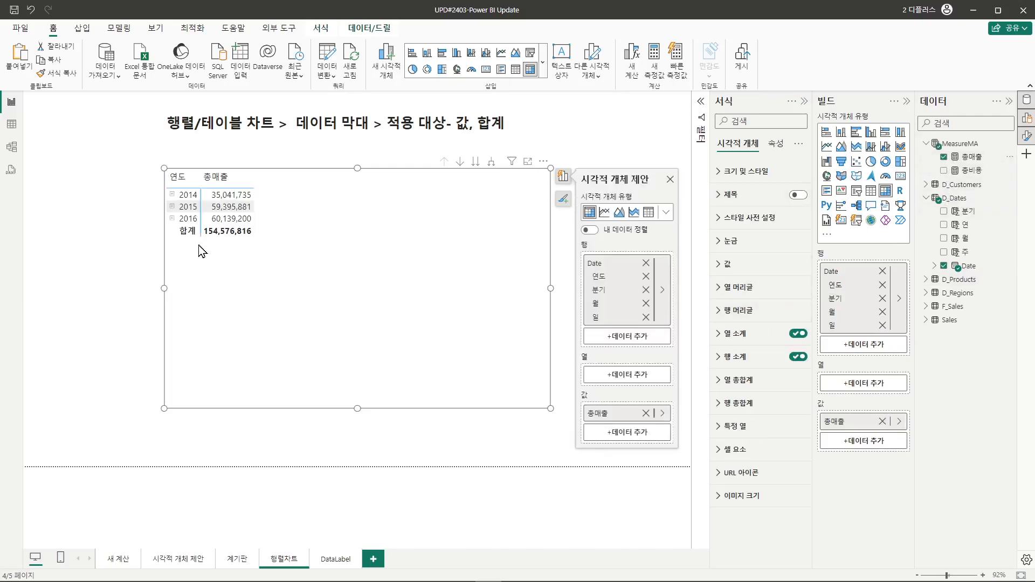
{"action": "left_click", "coordinate": [490, 163]}
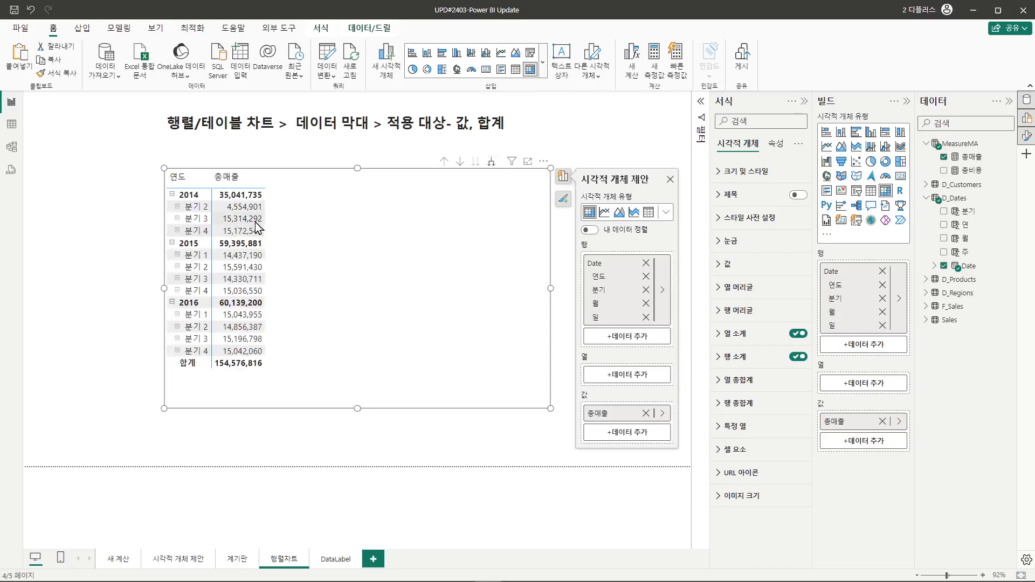
{"action": "left_click_drag", "start_coordinate": [162, 289], "coordinate": [221, 288]}
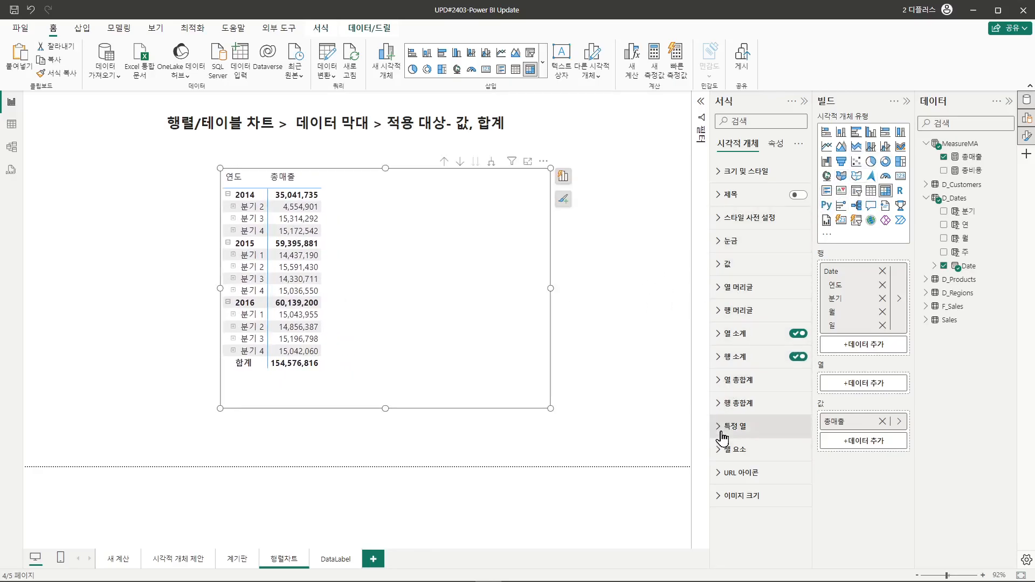
Step: Turn on data bars for the matrix's 총매출 values, with light blue positive bars and light red negative bars
{"action": "left_click", "coordinate": [762, 444]}
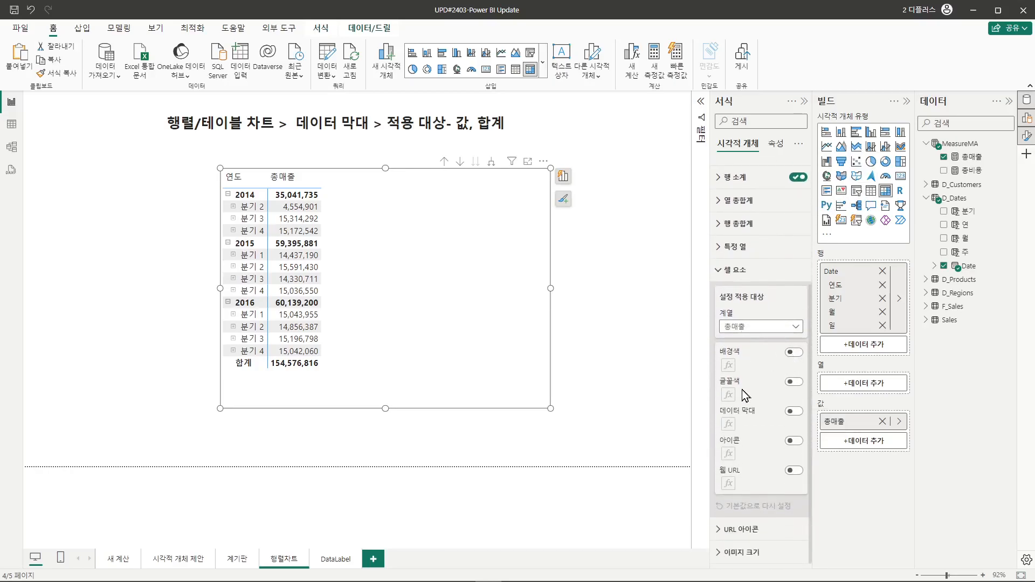
{"action": "left_click", "coordinate": [793, 411]}
{"action": "left_click", "coordinate": [728, 425]}
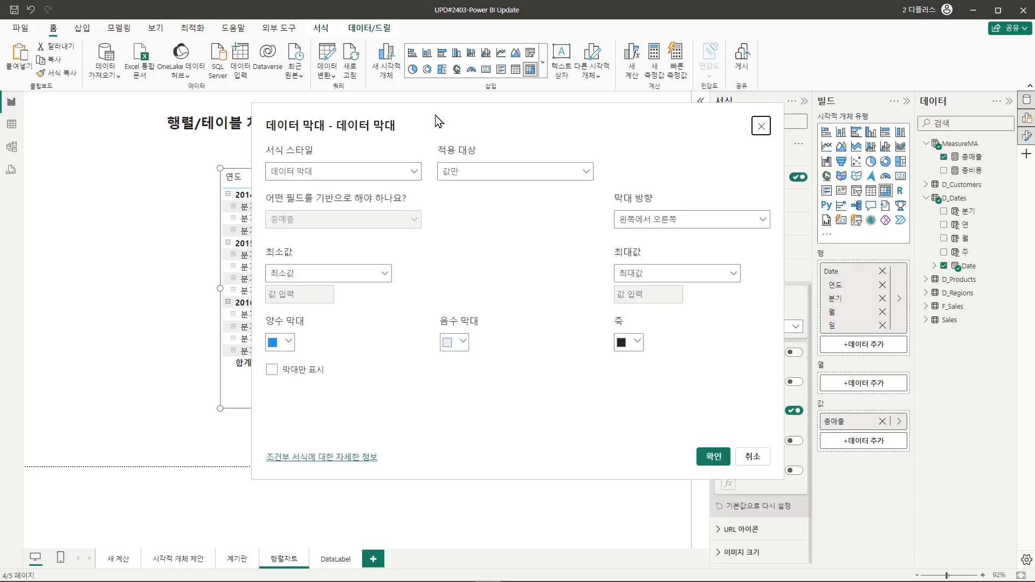
{"action": "left_click_drag", "start_coordinate": [437, 122], "coordinate": [585, 112]}
{"action": "left_click", "coordinate": [445, 334]}
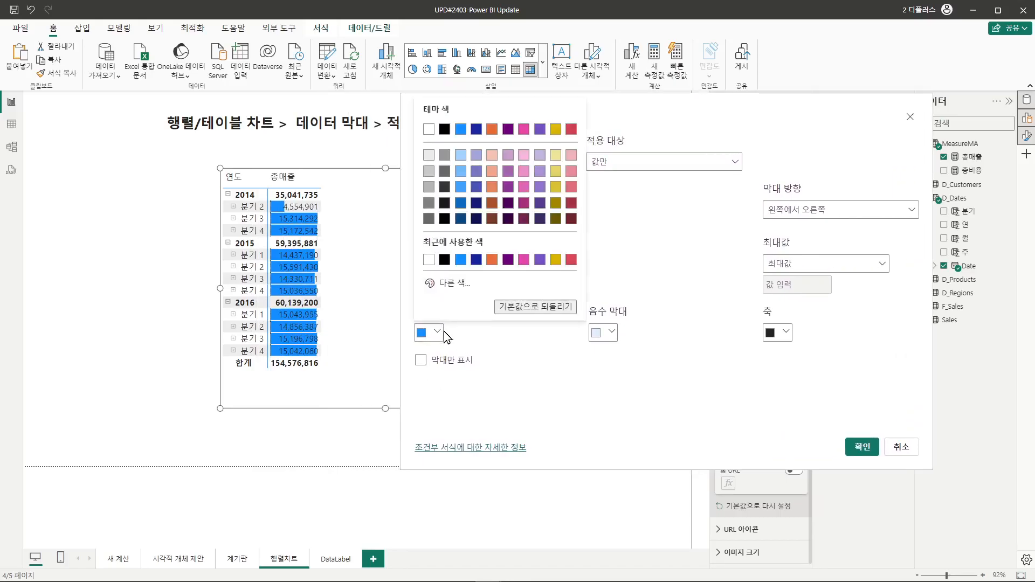
{"action": "left_click", "coordinate": [458, 158]}
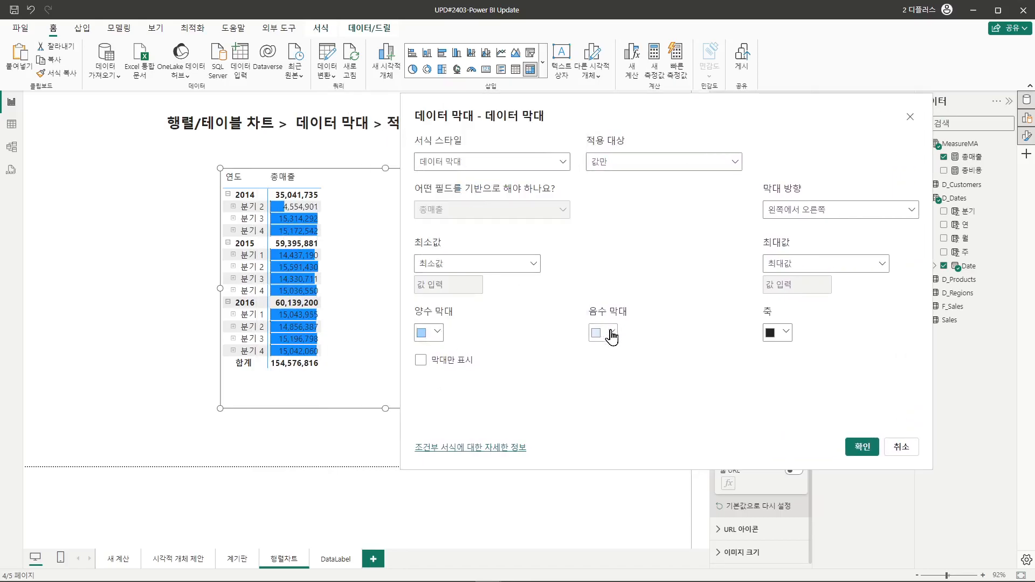
{"action": "left_click", "coordinate": [612, 332]}
{"action": "left_click", "coordinate": [747, 157]}
{"action": "key", "text": "Return"}
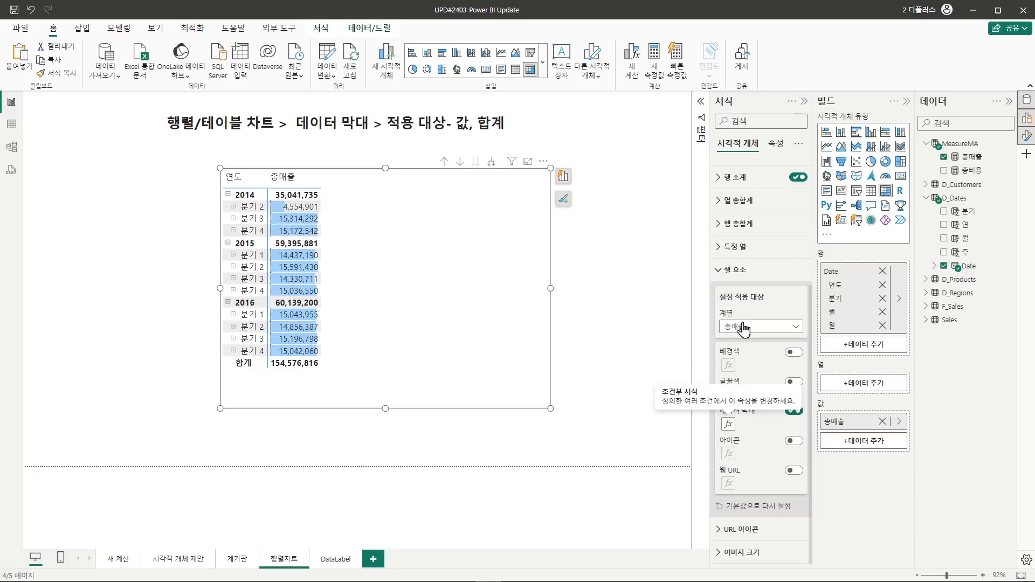
Step: Apply the matrix data bars to 값 및 합계, with a minimum of 4500000 and a maximum of 60000000
{"action": "left_click", "coordinate": [728, 424]}
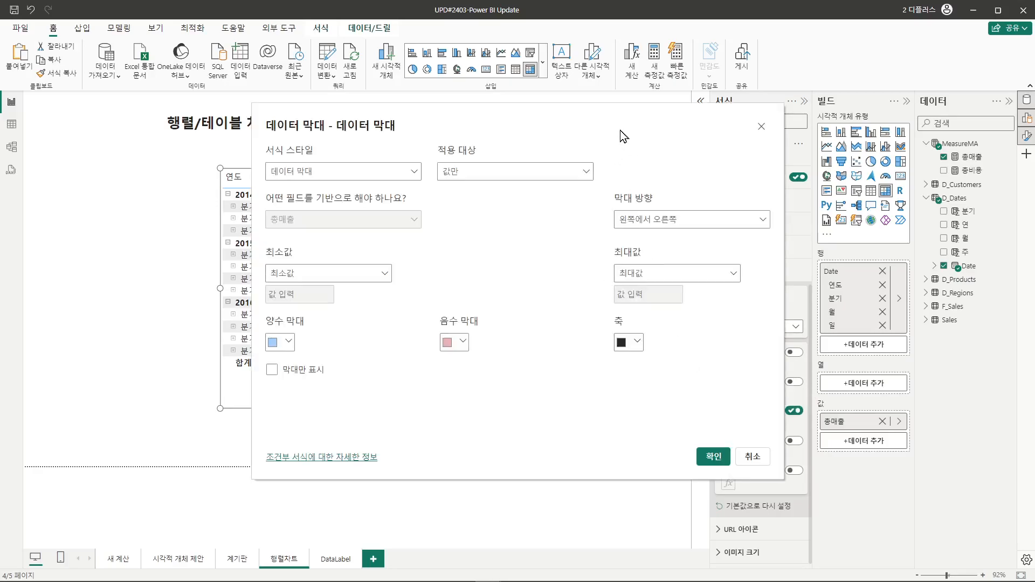
{"action": "left_click_drag", "start_coordinate": [602, 121], "coordinate": [787, 116]}
{"action": "left_click", "coordinate": [756, 171]}
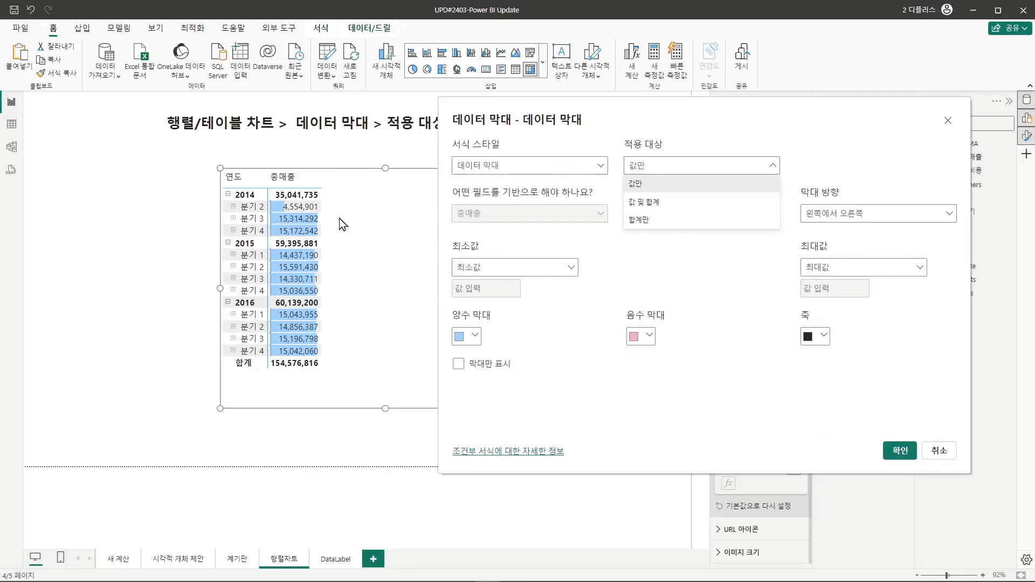
{"action": "left_click", "coordinate": [659, 211]}
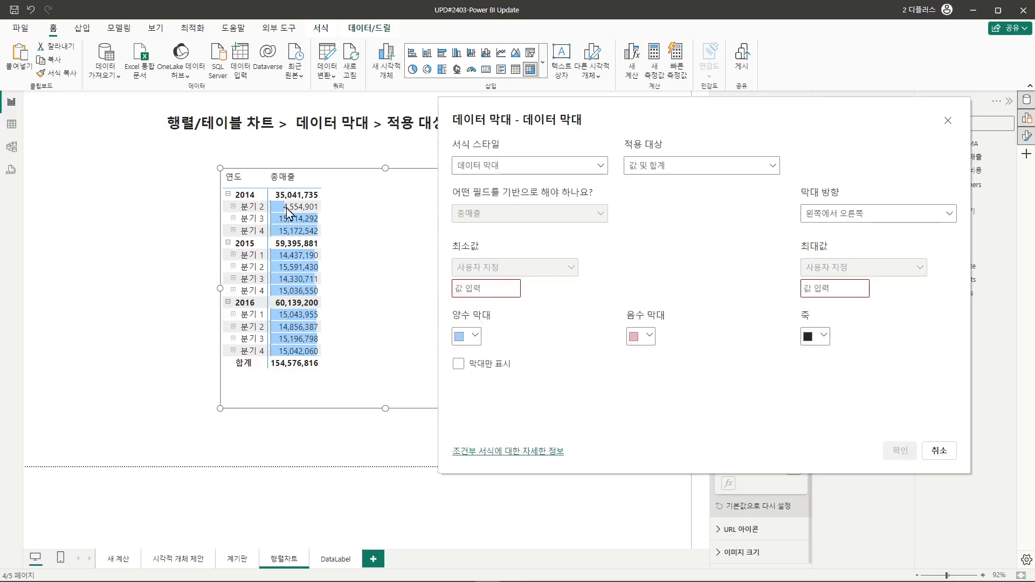
{"action": "type", "text": "4500000"}
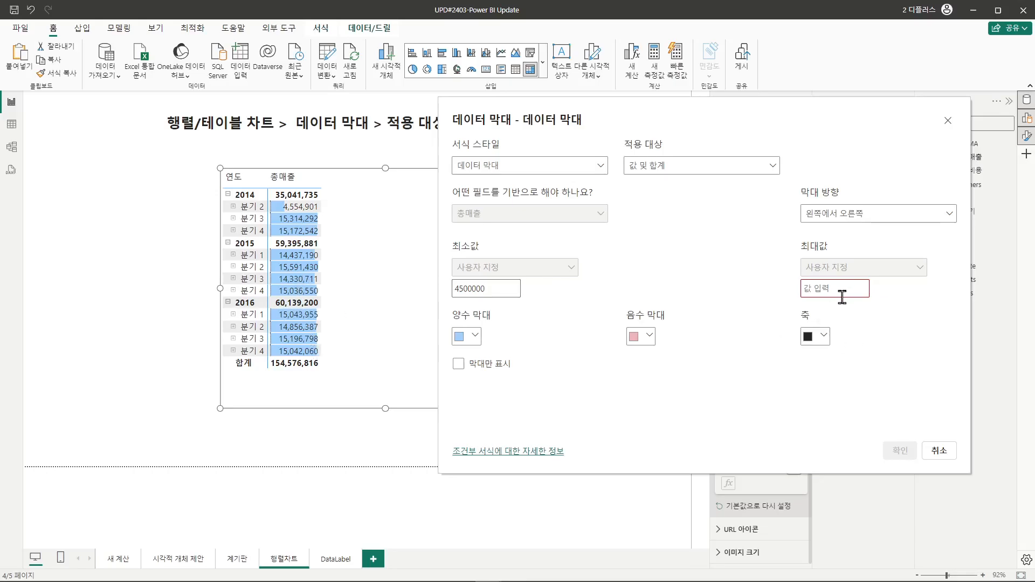
{"action": "type", "text": "60000000"}
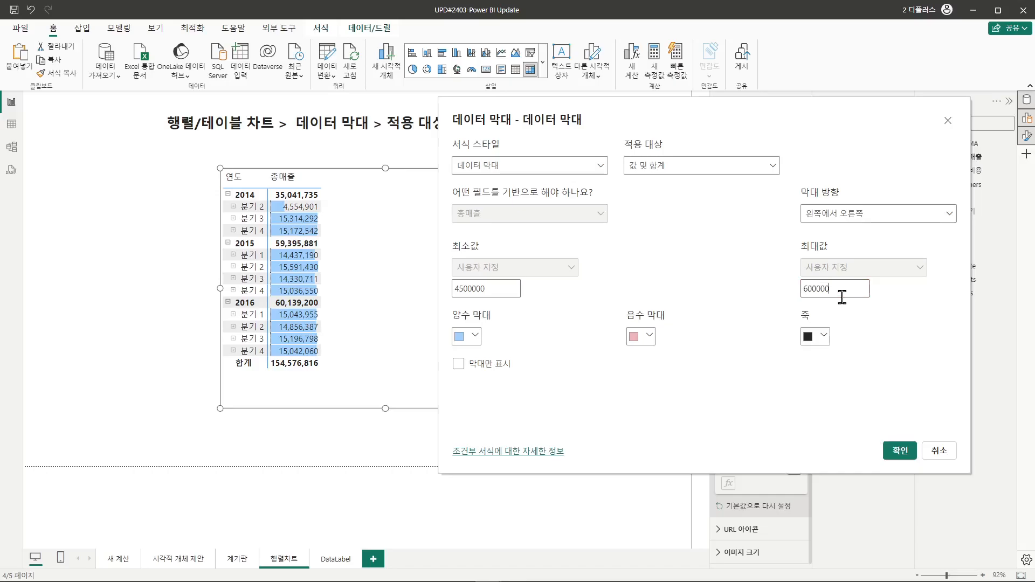
{"action": "left_click", "coordinate": [900, 451]}
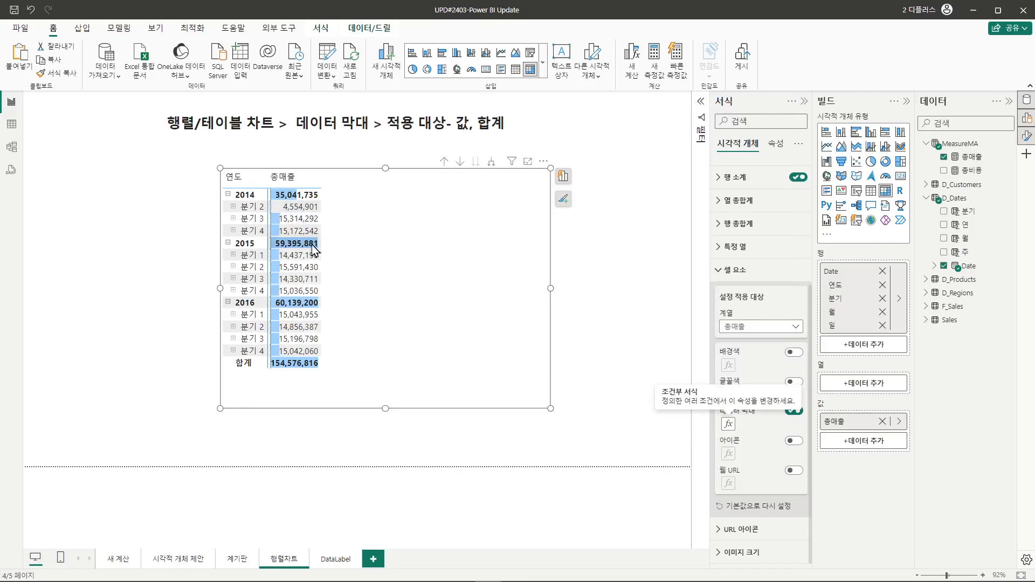
Step: Limit the matrix data bars to totals with the 합계만 option
{"action": "left_click", "coordinate": [728, 424]}
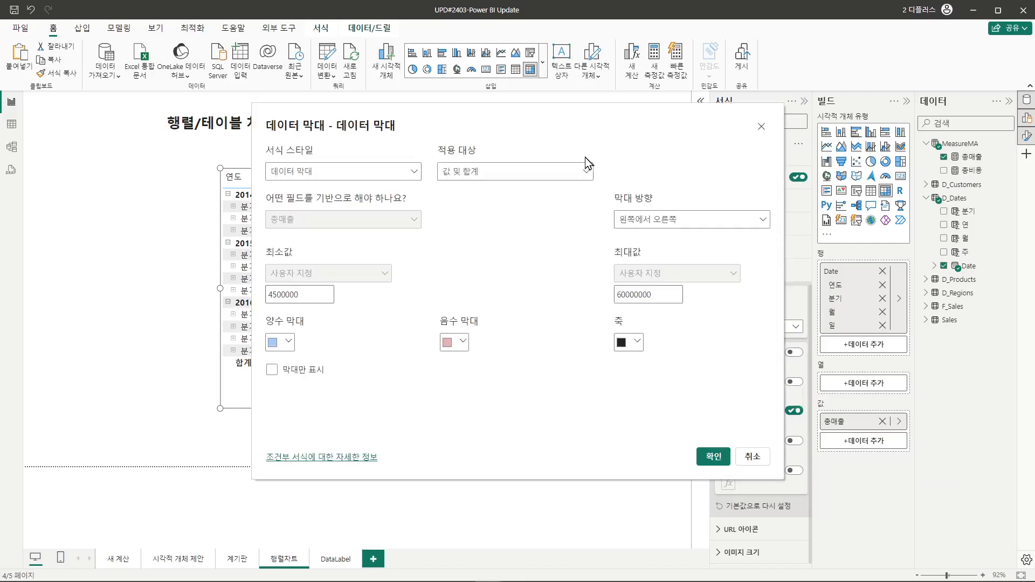
{"action": "left_click", "coordinate": [541, 181]}
{"action": "left_click", "coordinate": [470, 229]}
{"action": "left_click", "coordinate": [716, 457]}
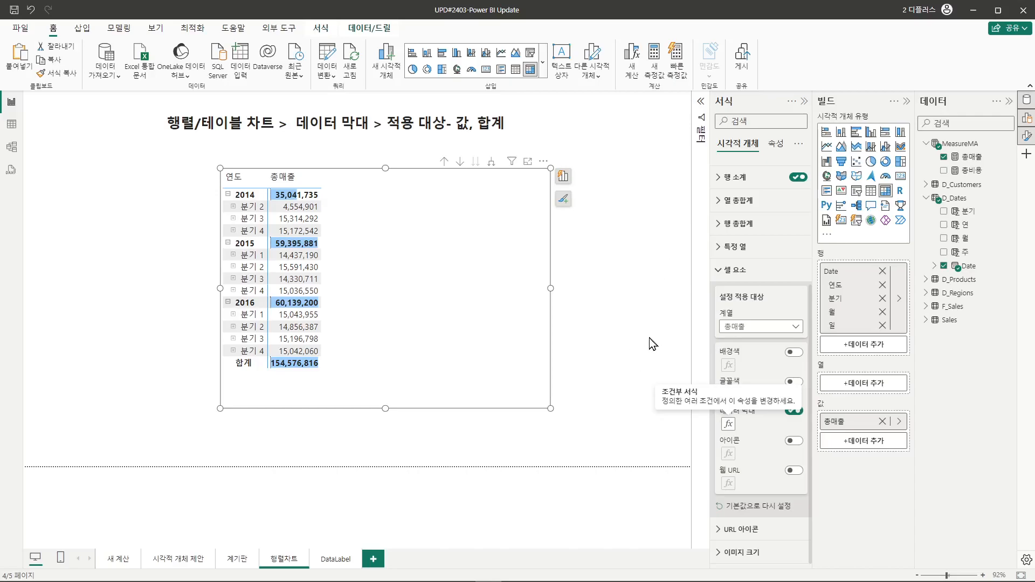
Step: On the DataLabel page, turn on the line chart's data labels and include the label title
{"action": "left_click", "coordinate": [337, 562]}
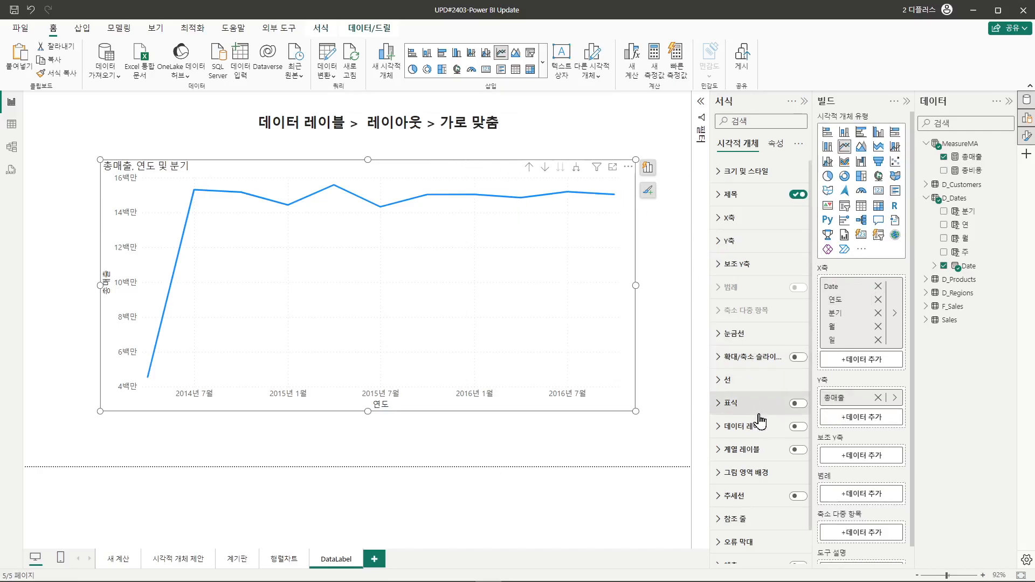
{"action": "left_click", "coordinate": [800, 427]}
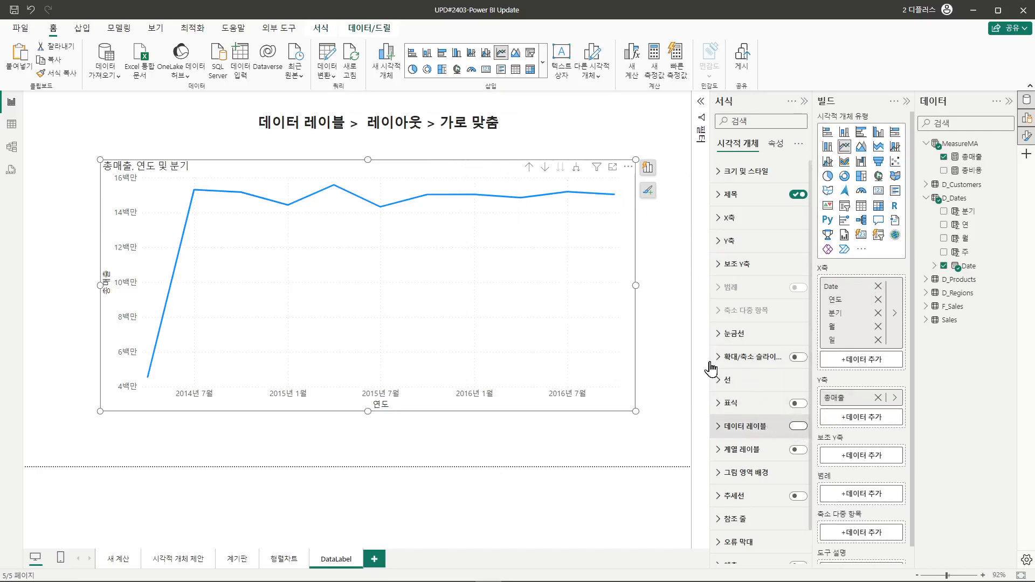
{"action": "left_click", "coordinate": [721, 428]}
{"action": "scroll", "coordinate": [743, 395], "scroll_direction": "down", "scroll_amount": 5}
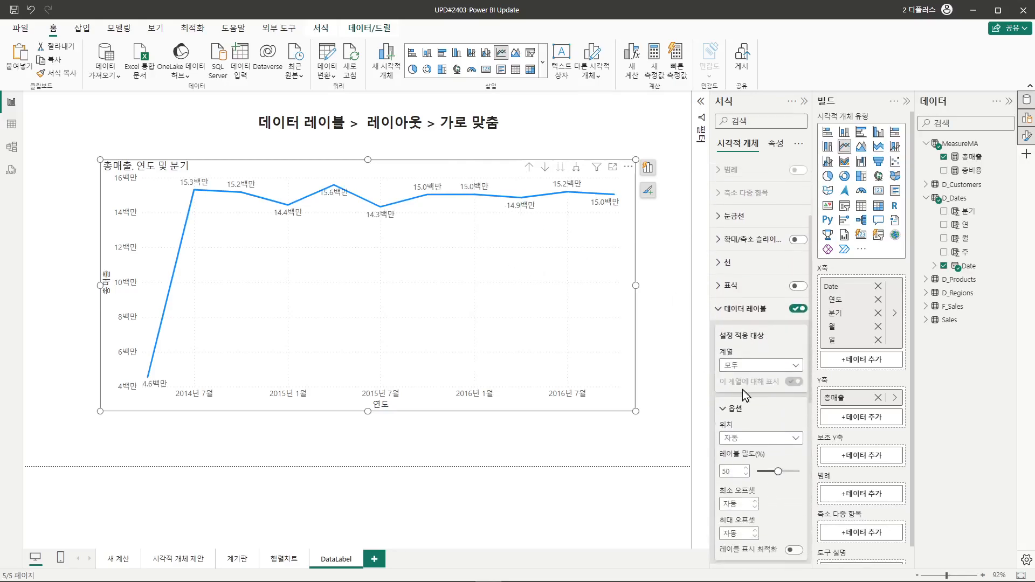
{"action": "scroll", "coordinate": [746, 397], "scroll_direction": "down", "scroll_amount": 1}
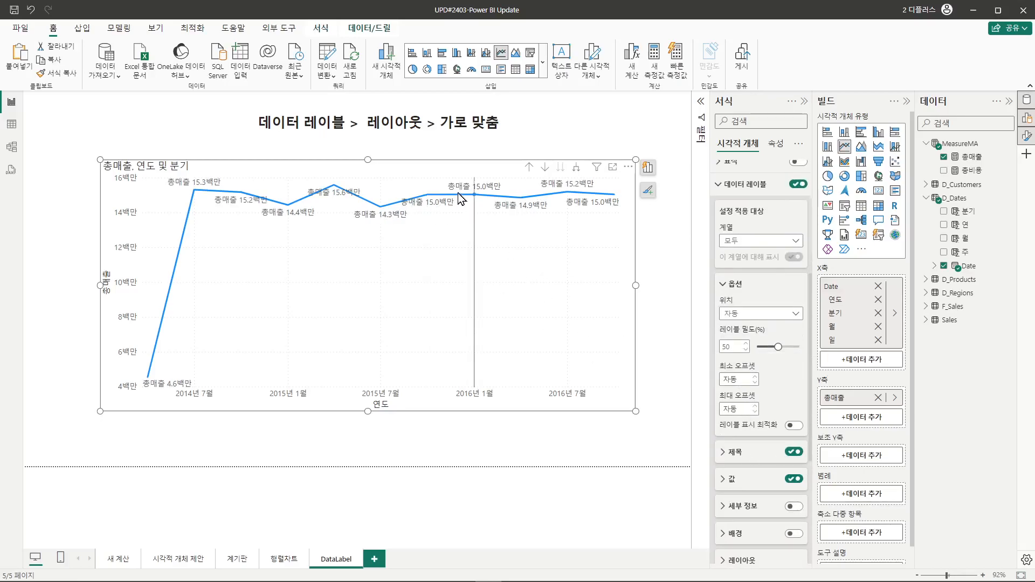
Step: Set the line chart's data label layout to 멀티 라인
{"action": "scroll", "coordinate": [751, 368], "scroll_direction": "down", "scroll_amount": 3}
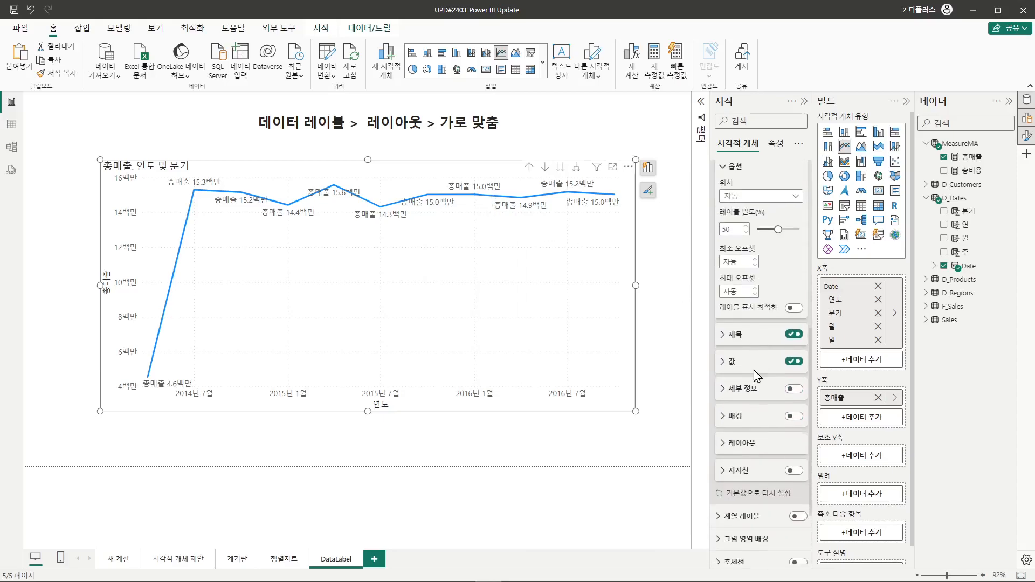
{"action": "left_click", "coordinate": [723, 438]}
{"action": "scroll", "coordinate": [771, 355], "scroll_direction": "down", "scroll_amount": 3}
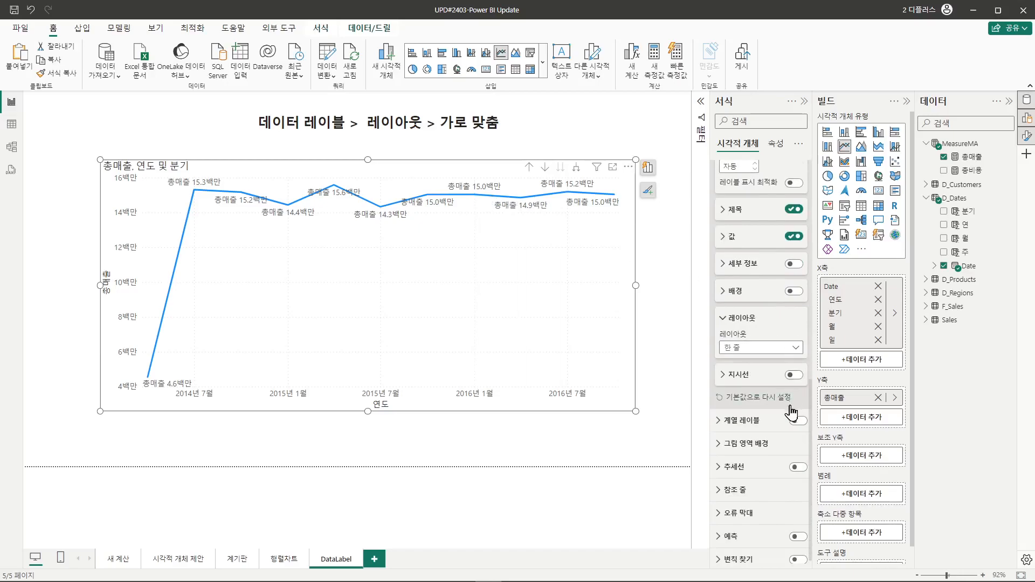
{"action": "left_click", "coordinate": [791, 351]}
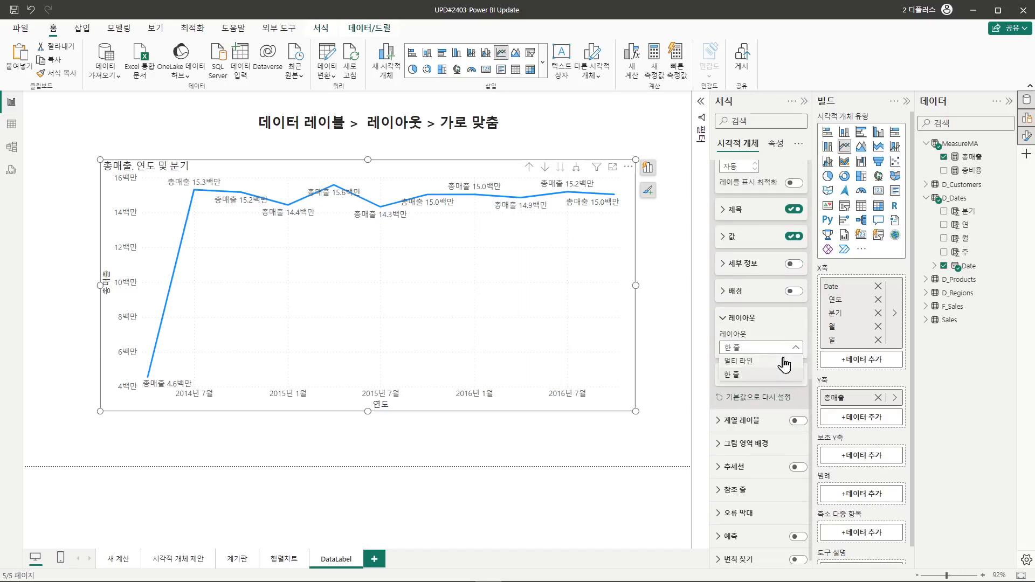
{"action": "left_click", "coordinate": [782, 361]}
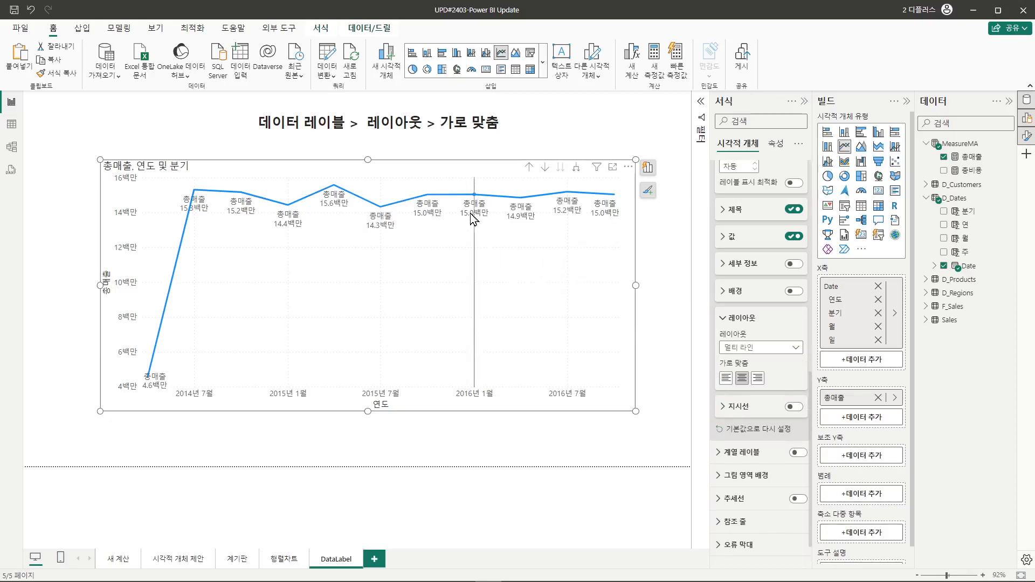
Step: Try left, center and right horizontal alignment on the line chart's data labels, ending on center
{"action": "left_click", "coordinate": [727, 379]}
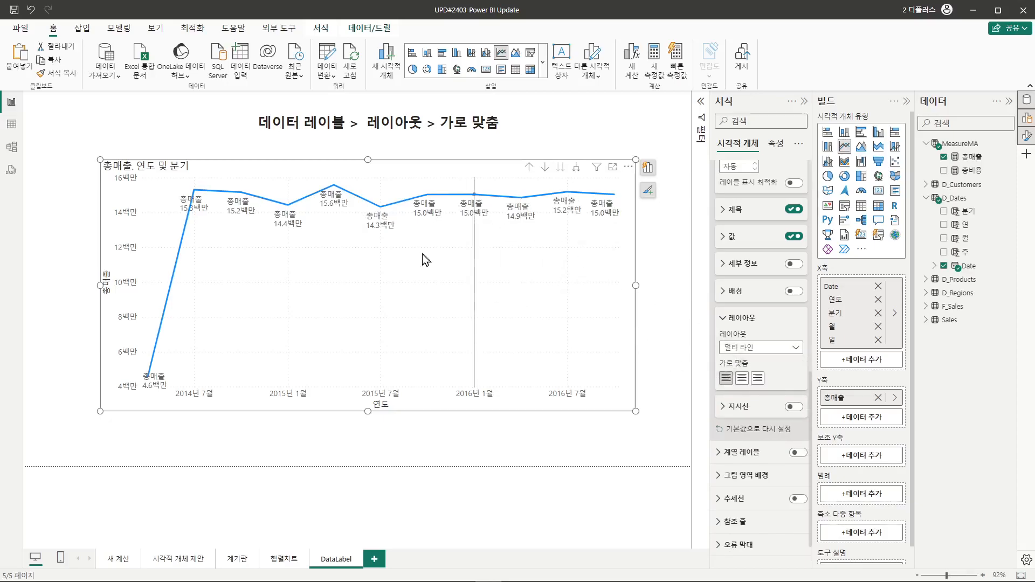
{"action": "left_click", "coordinate": [743, 383]}
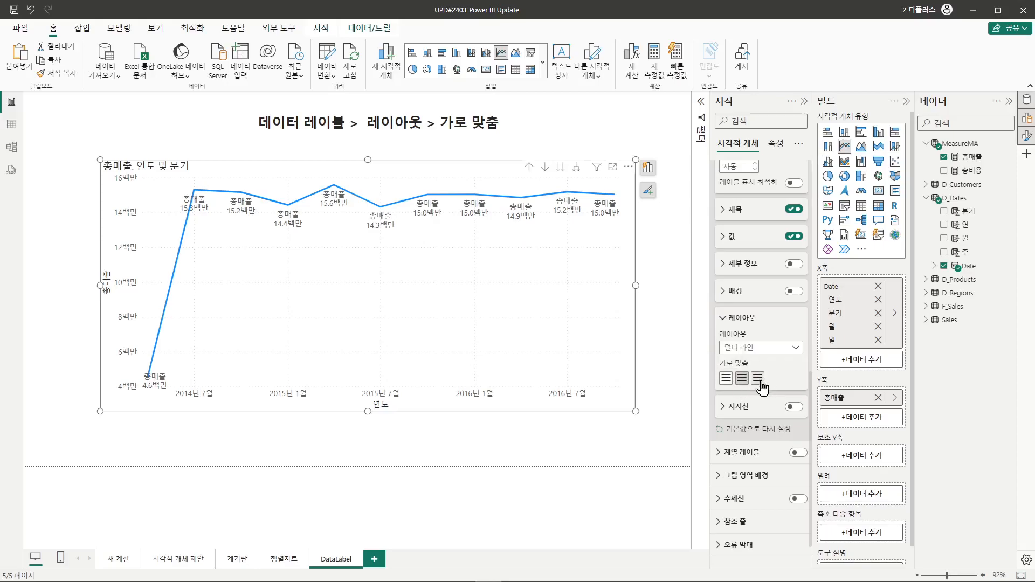
{"action": "left_click", "coordinate": [758, 383]}
{"action": "left_click", "coordinate": [742, 379]}
Step: Shrink the line chart from its lower-right corner
{"action": "left_click_drag", "start_coordinate": [636, 411], "coordinate": [333, 312]}
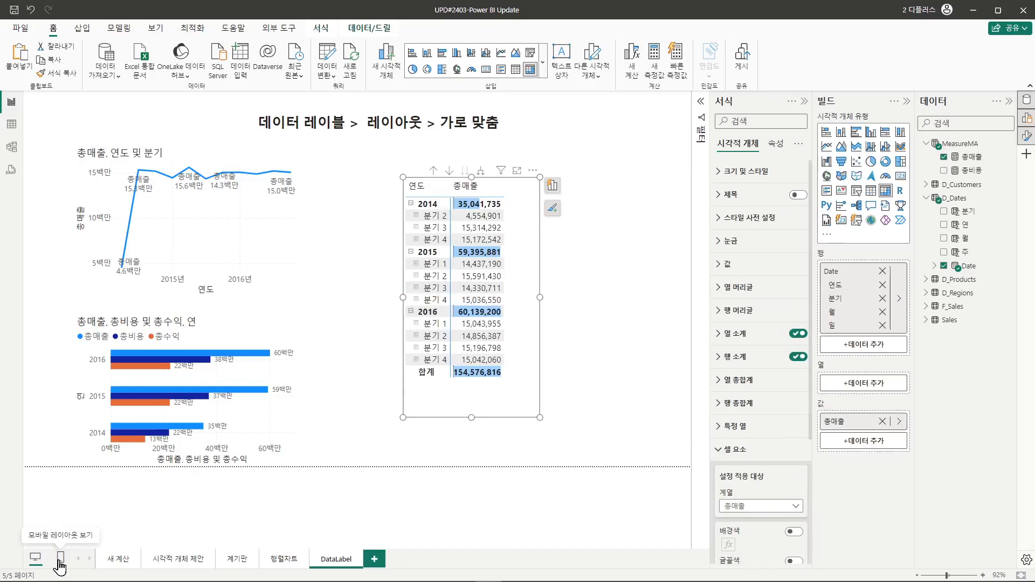
Step: Open the mobile layout of the DataLabel page and generate its arrangement automatically
{"action": "left_click", "coordinate": [59, 561]}
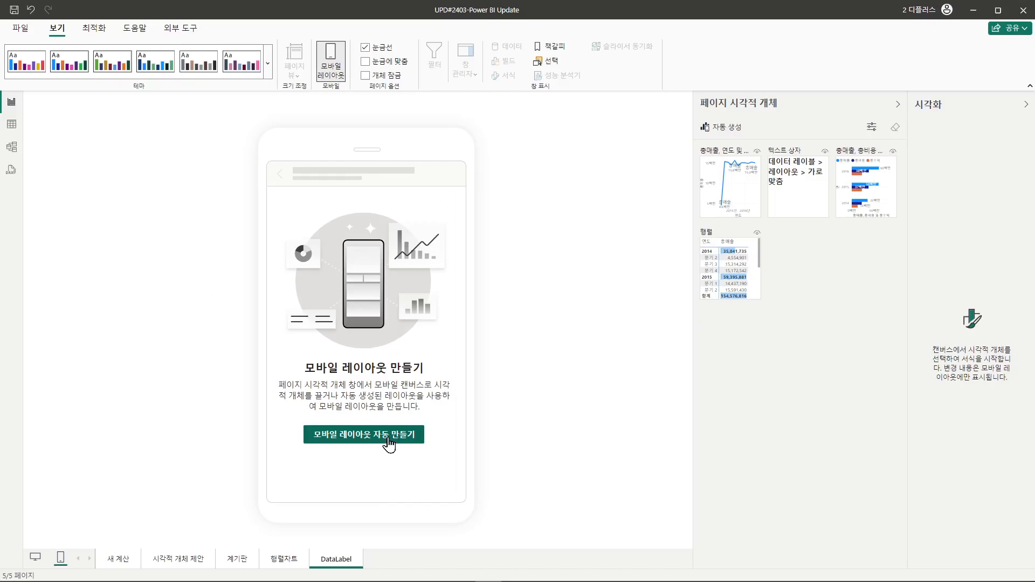
{"action": "left_click", "coordinate": [388, 441]}
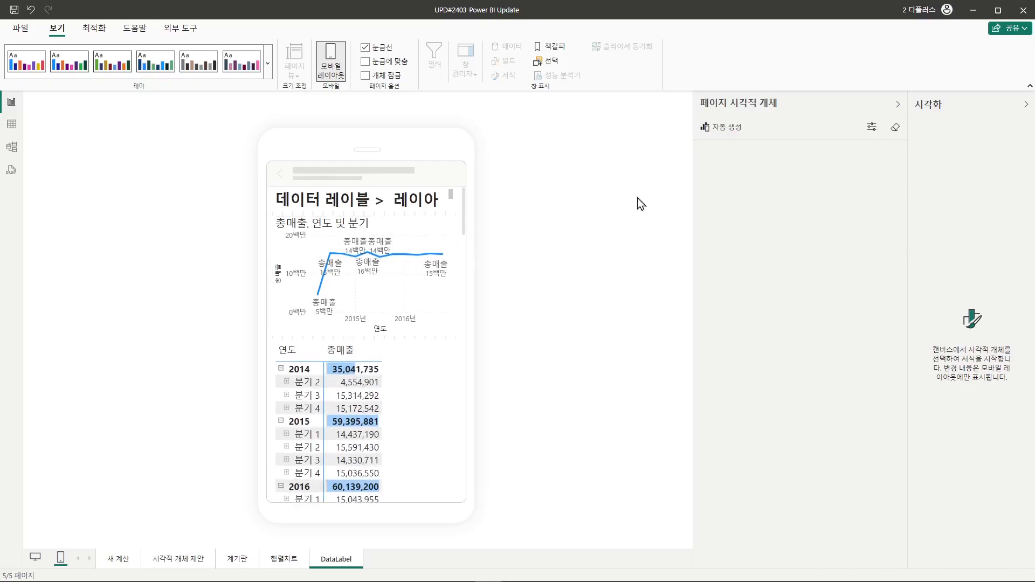
Step: Shorten the matrix from its bottom edge in the mobile layout and move the bar chart directly beneath it
{"action": "scroll", "coordinate": [439, 277], "scroll_direction": "down", "scroll_amount": 2}
{"action": "scroll", "coordinate": [439, 276], "scroll_direction": "down", "scroll_amount": 5}
{"action": "left_click", "coordinate": [357, 289]}
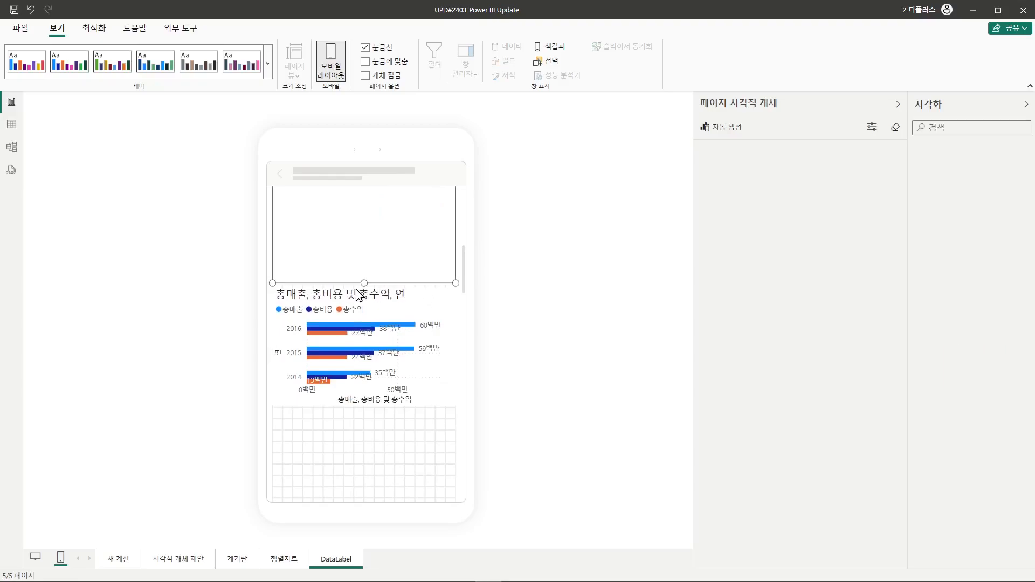
{"action": "left_click_drag", "start_coordinate": [364, 282], "coordinate": [370, 206]}
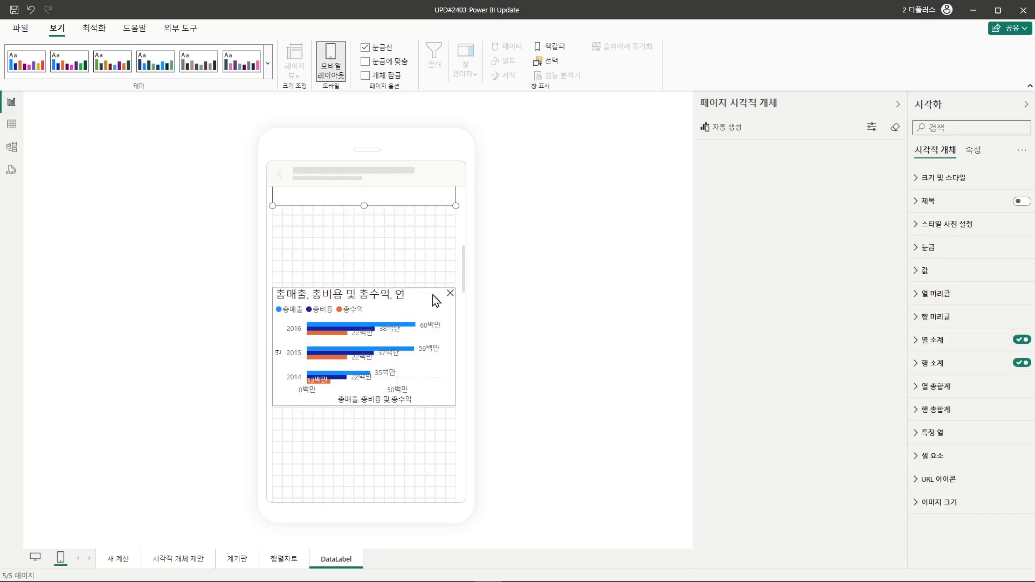
{"action": "scroll", "coordinate": [436, 301], "scroll_direction": "up", "scroll_amount": 2}
{"action": "left_click_drag", "start_coordinate": [428, 388], "coordinate": [416, 339]}
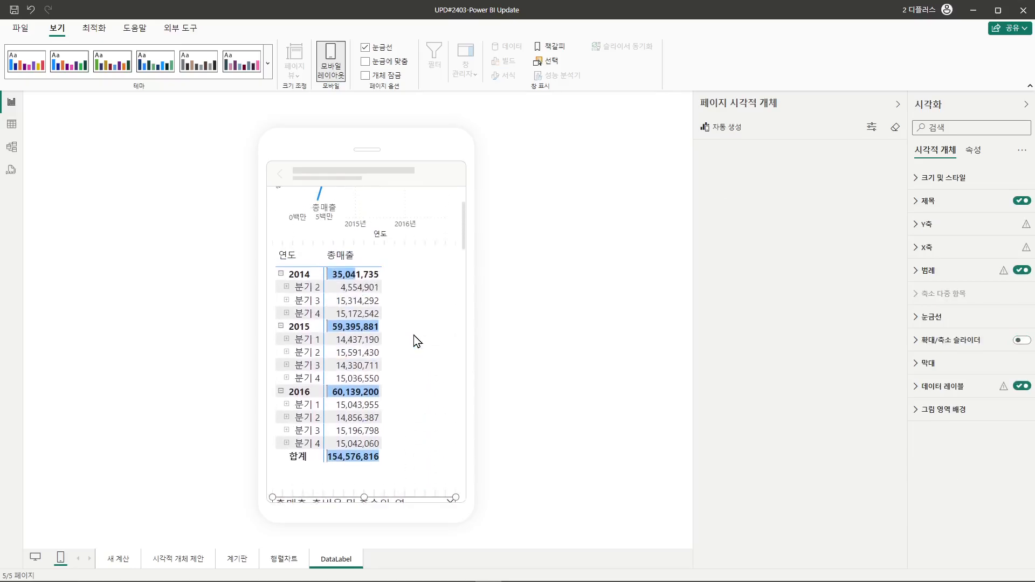
Step: Set the font size of the mobile layout's title text box to 12
{"action": "scroll", "coordinate": [416, 339], "scroll_direction": "up", "scroll_amount": 2}
{"action": "left_click", "coordinate": [420, 201]}
{"action": "left_click", "coordinate": [429, 212]}
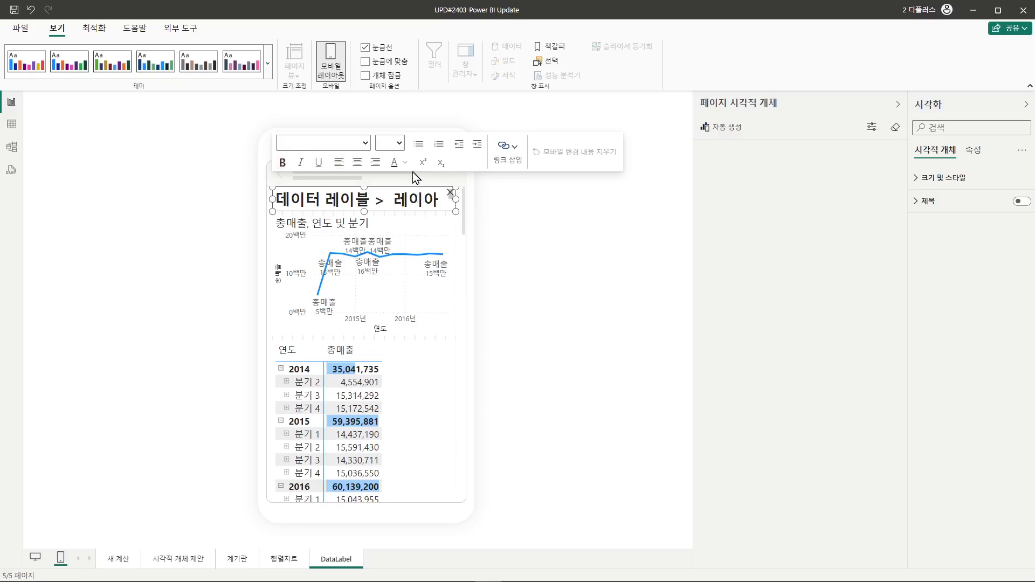
{"action": "left_click", "coordinate": [399, 144]}
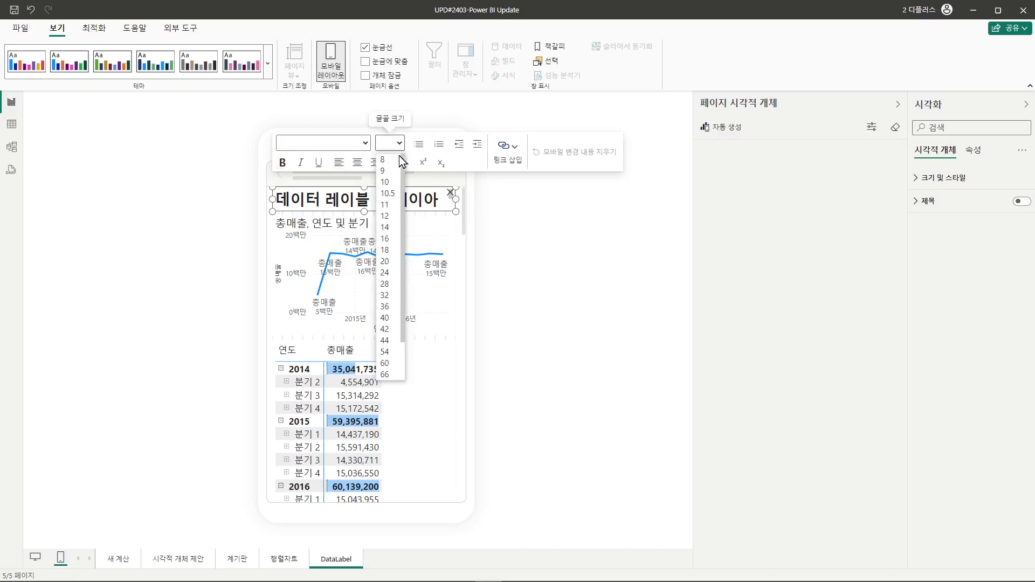
{"action": "left_click", "coordinate": [395, 227]}
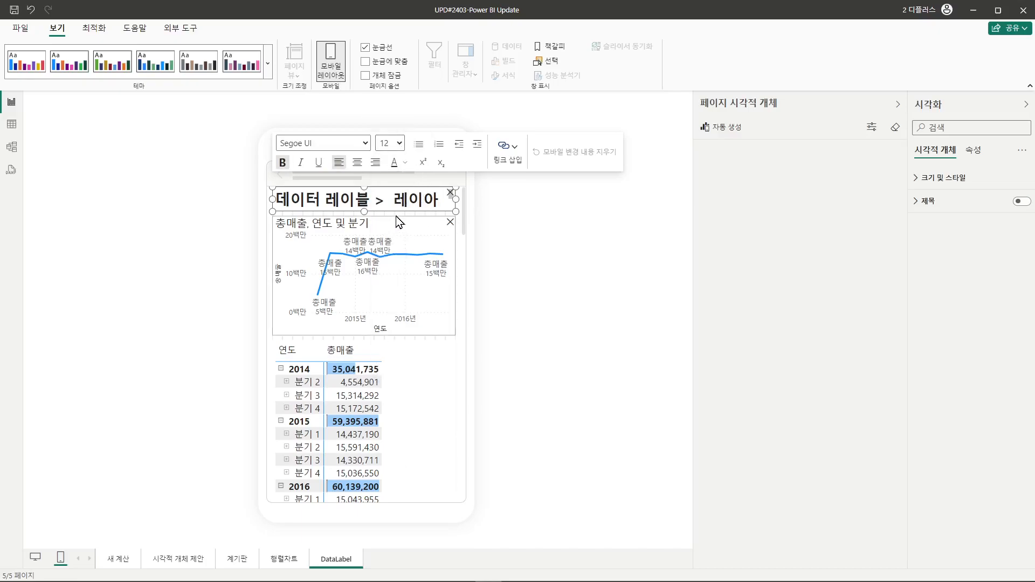
{"action": "left_click", "coordinate": [652, 264]}
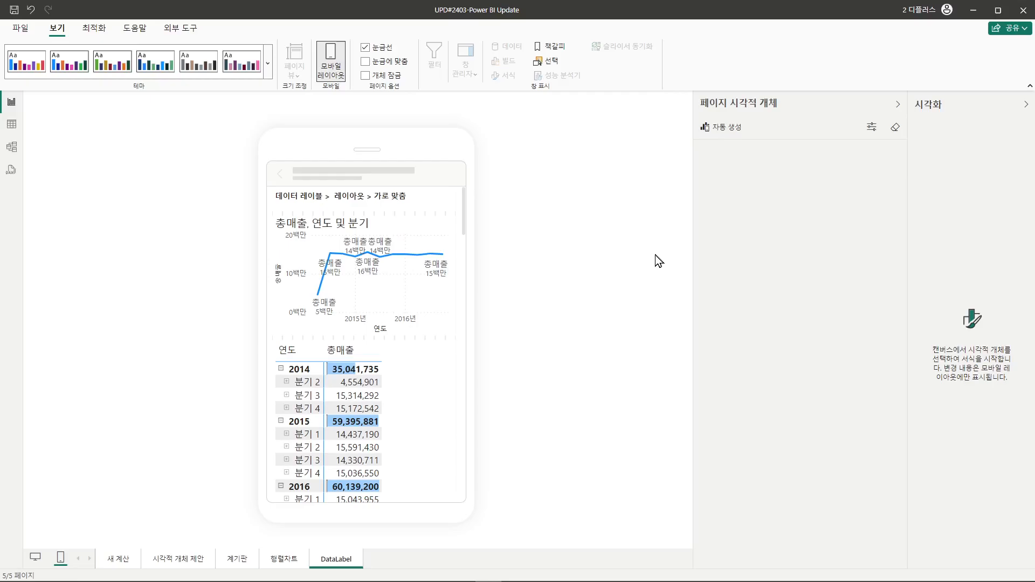
Step: Return to the desktop layout and open the customization settings for the pane switcher
{"action": "left_click", "coordinate": [36, 558]}
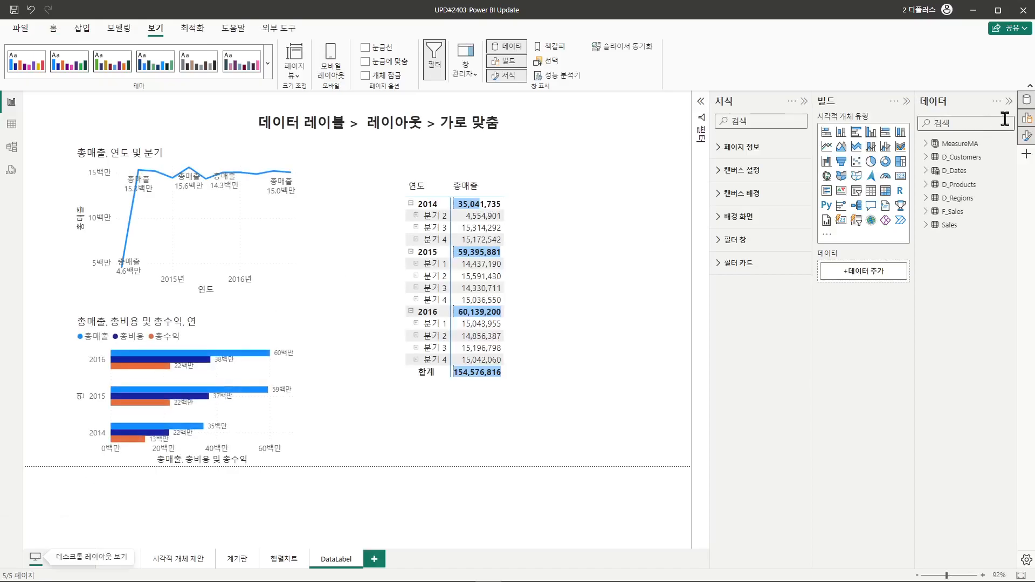
{"action": "left_click", "coordinate": [1026, 155]}
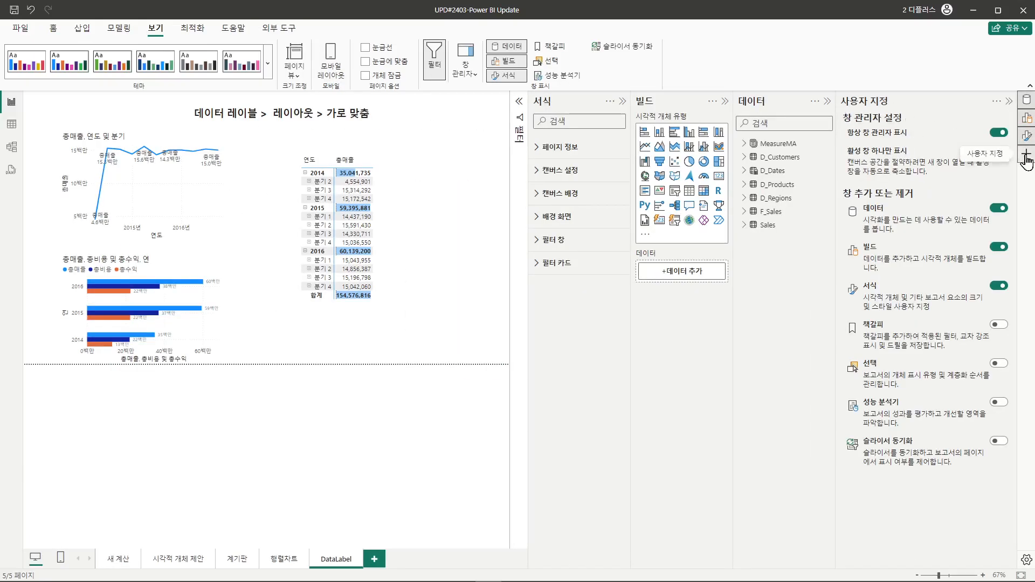
Step: Close the customization settings and review the context options of a 2016 bar and the 총수익 field on the 새 계산 page
{"action": "left_click", "coordinate": [1026, 155]}
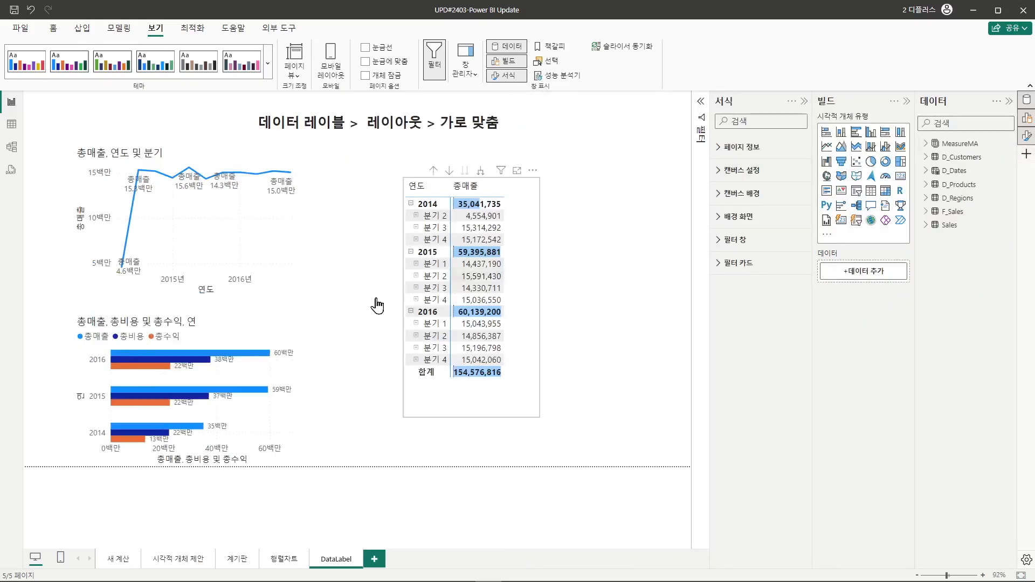
{"action": "left_click", "coordinate": [118, 559]}
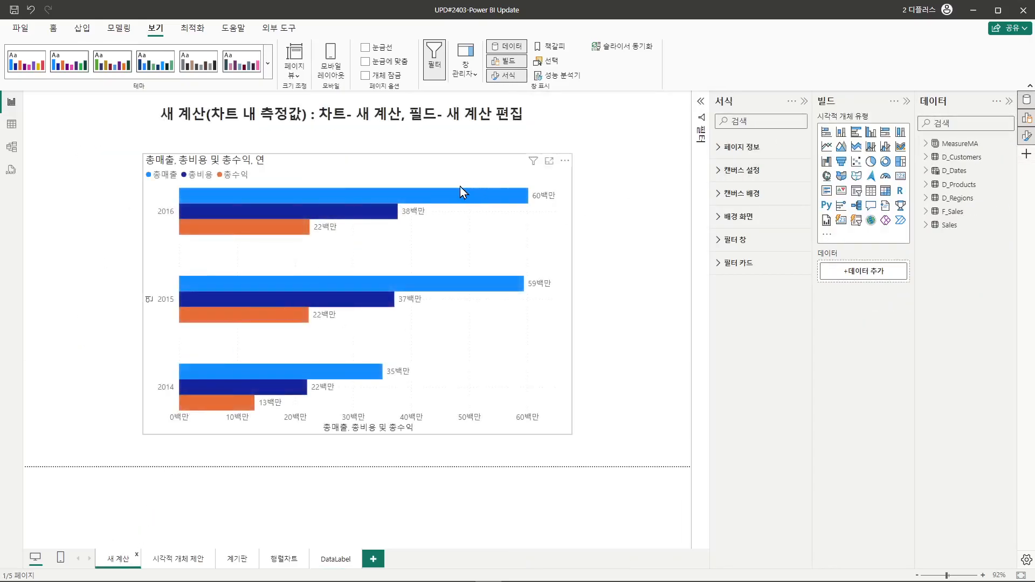
{"action": "right_click", "coordinate": [439, 196]}
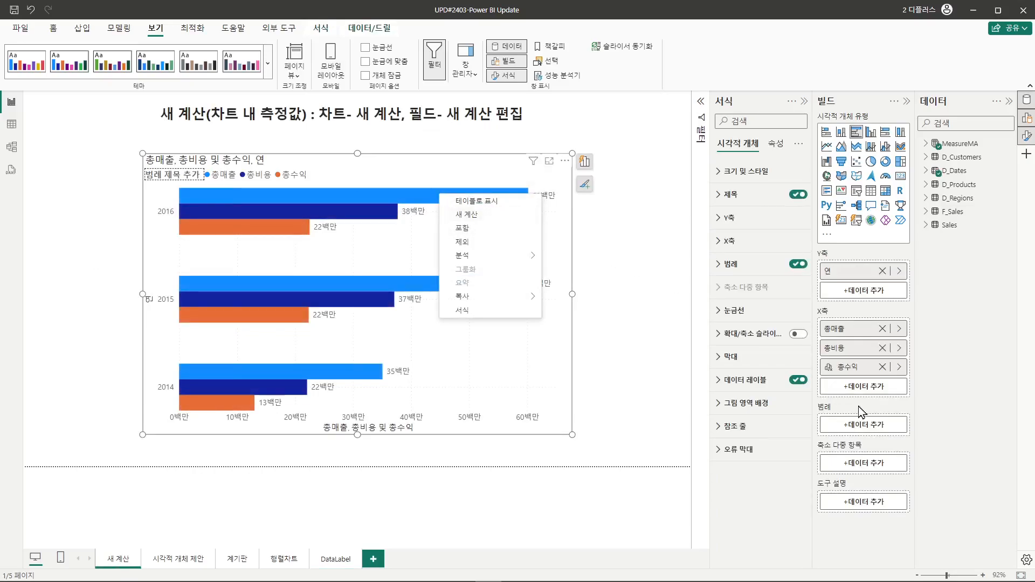
{"action": "right_click", "coordinate": [857, 373]}
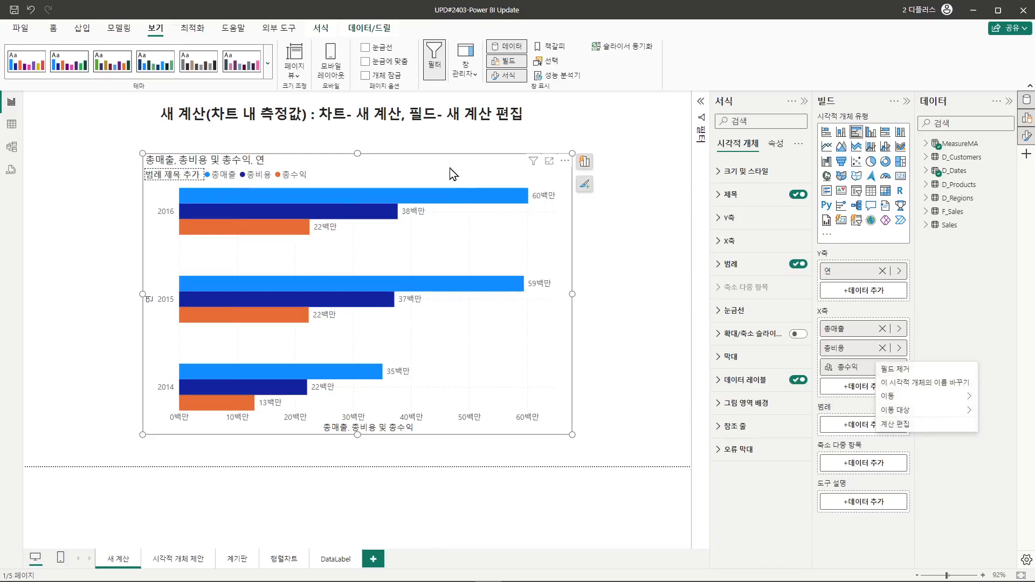
Step: Review the table on the 시각적 개체 제안 page and the gauge on the 계기판 page, selecting each visual
{"action": "left_click", "coordinate": [186, 559]}
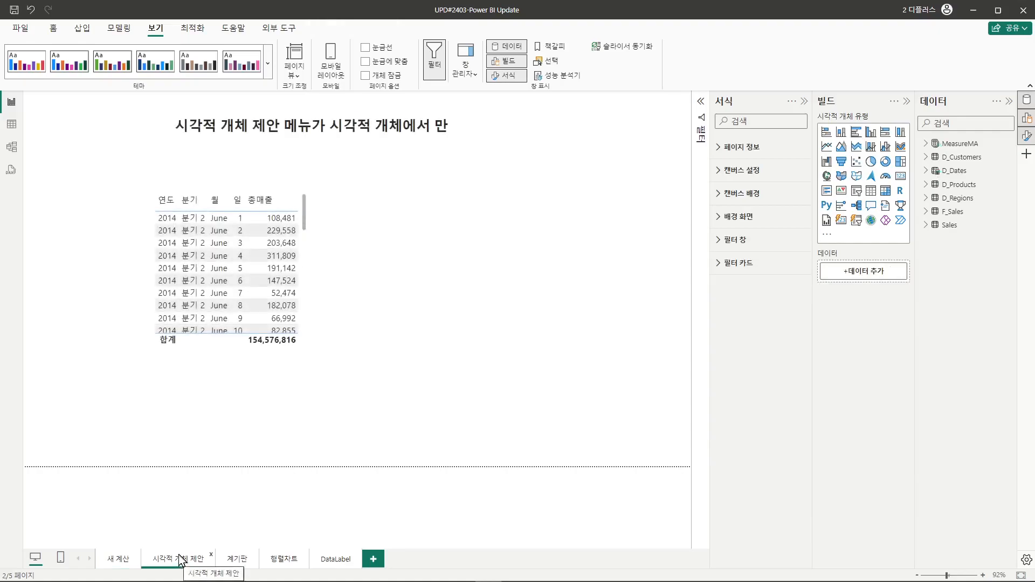
{"action": "scroll", "coordinate": [300, 254], "scroll_direction": "down", "scroll_amount": 3}
{"action": "left_click", "coordinate": [302, 253]}
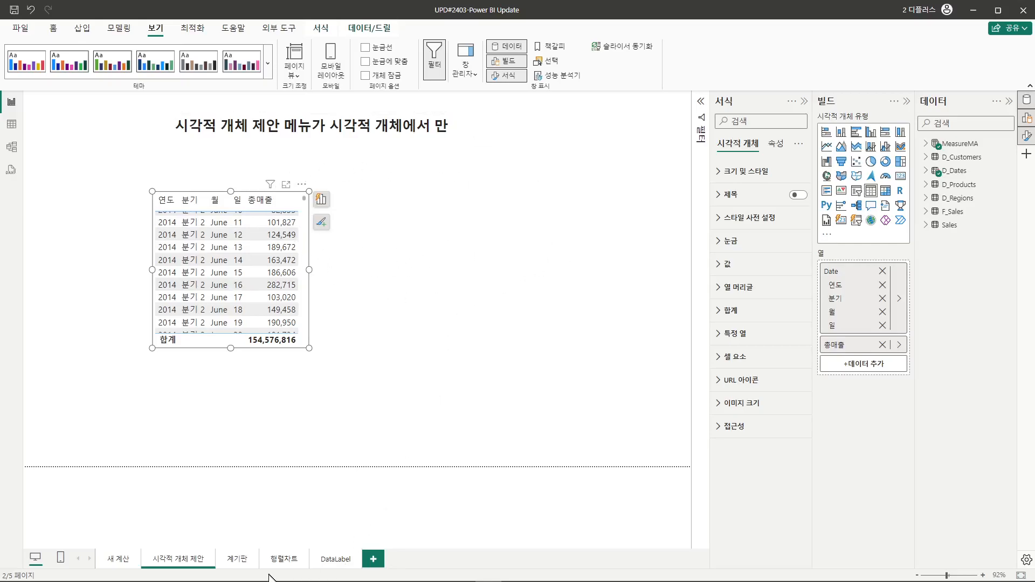
{"action": "left_click", "coordinate": [237, 559]}
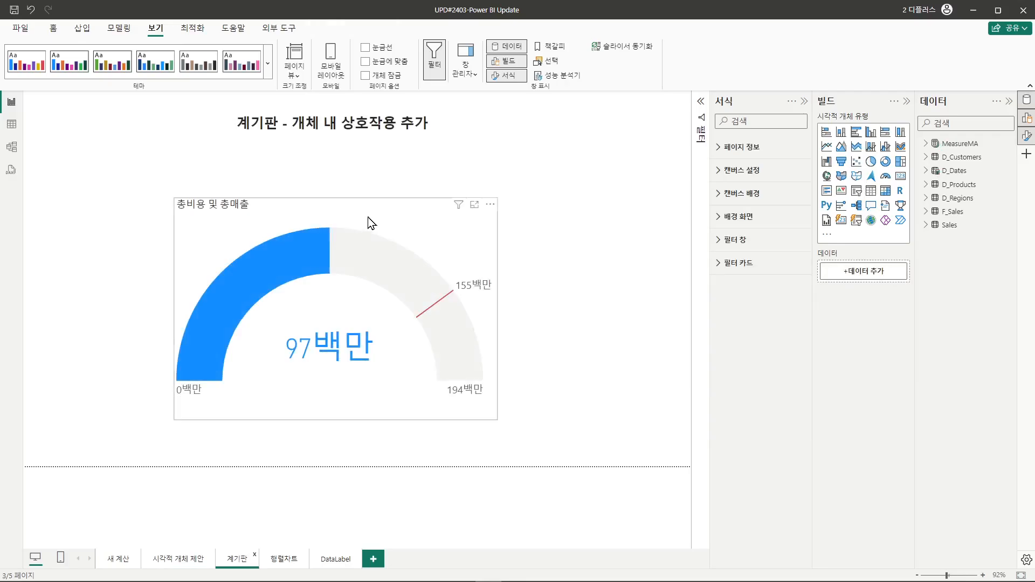
{"action": "left_click", "coordinate": [377, 216]}
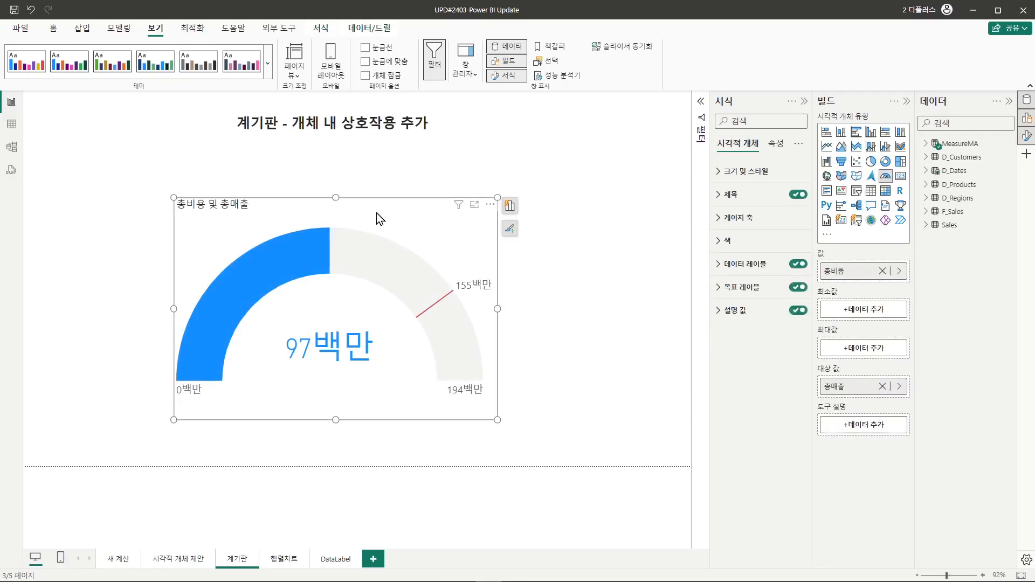
{"action": "mouse_move", "coordinate": [339, 360]}
Step: Review the matrix's data bars on the 행렬차트 page and the line chart's data labels on the DataLabel page
{"action": "left_click", "coordinate": [279, 563]}
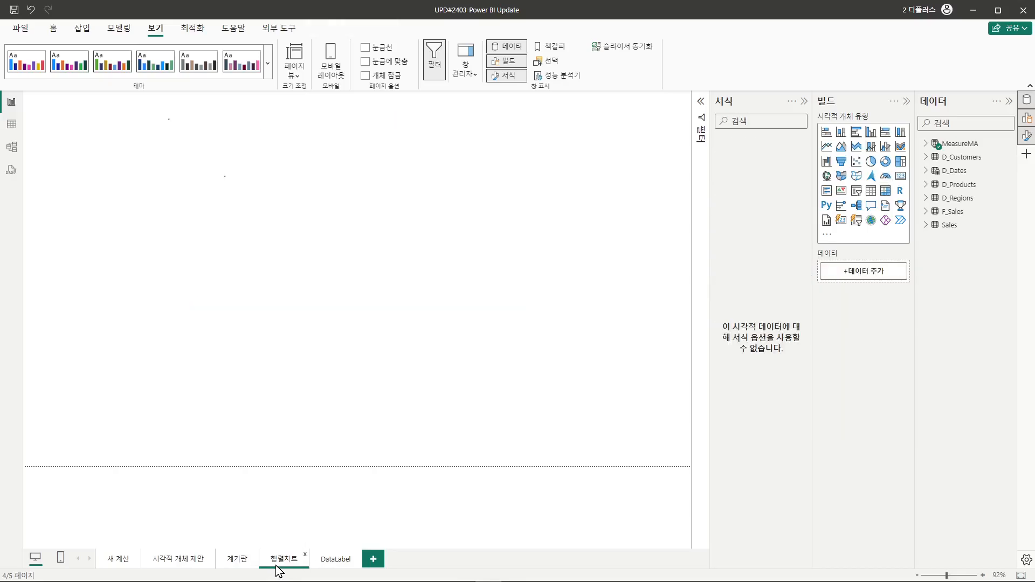
{"action": "left_click", "coordinate": [342, 212]}
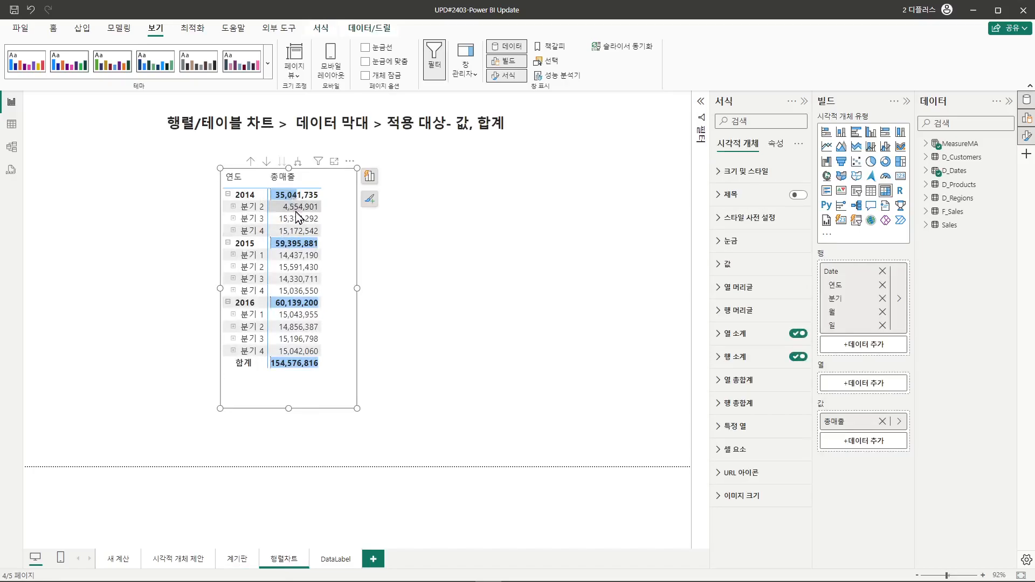
{"action": "left_click", "coordinate": [340, 561]}
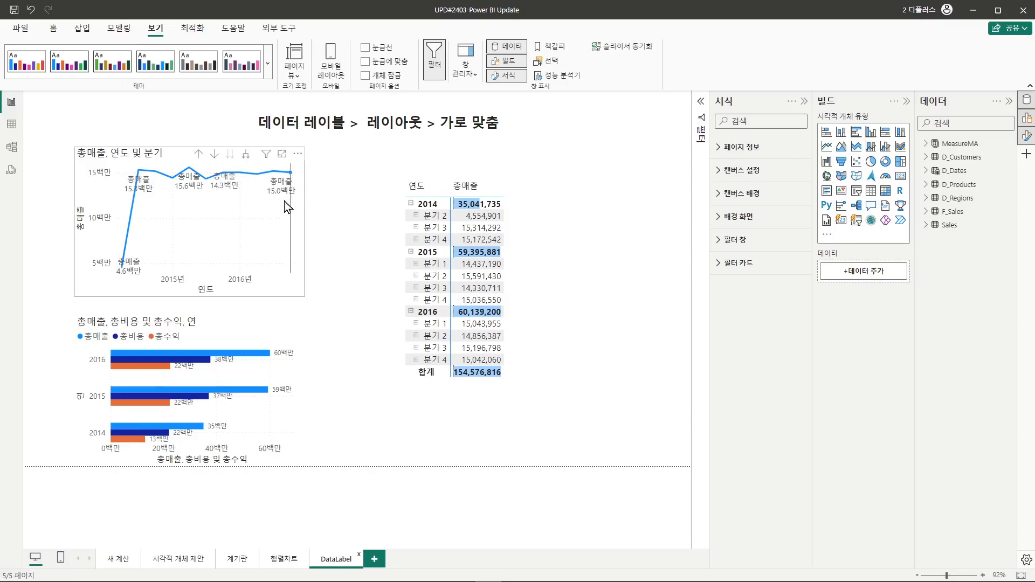
{"action": "mouse_move", "coordinate": [285, 206]}
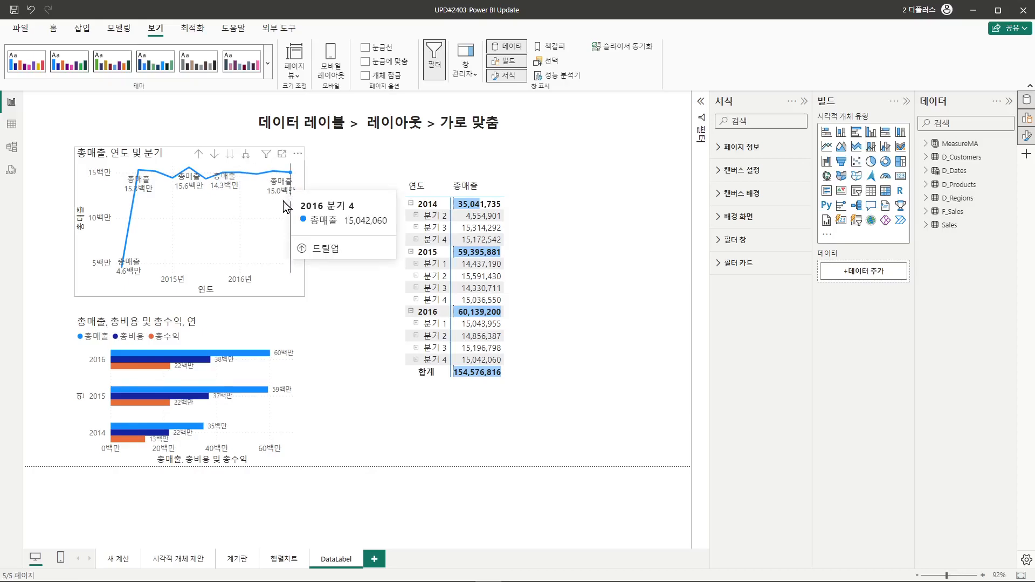